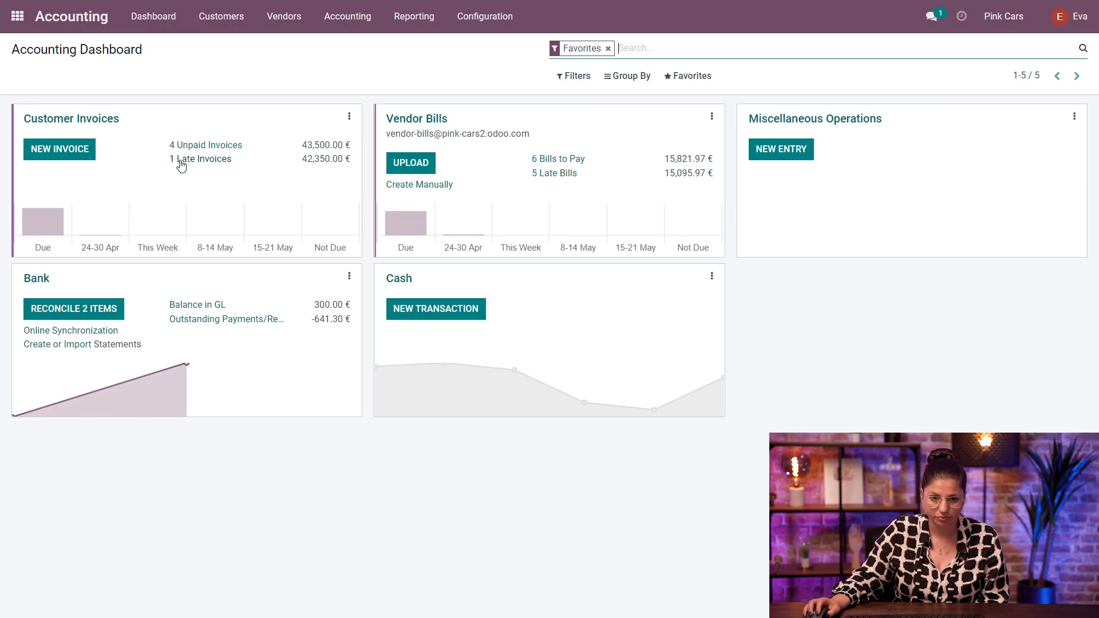
Open the unpaid 300 € invoice from the list of unpaid customer invoices.
click(210, 146)
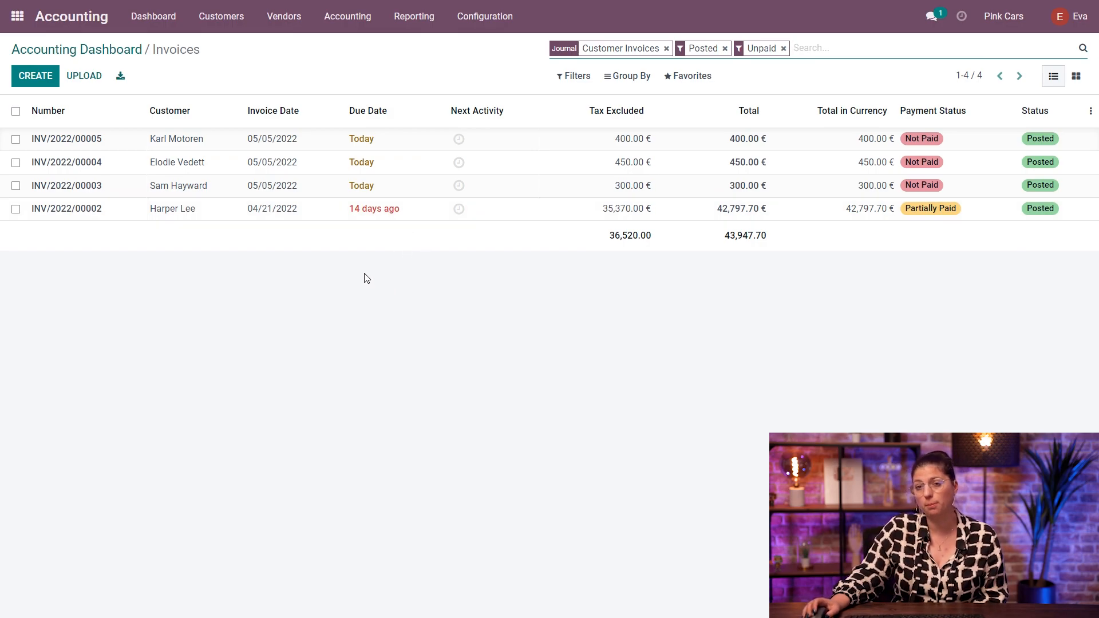
click(16, 139)
click(16, 163)
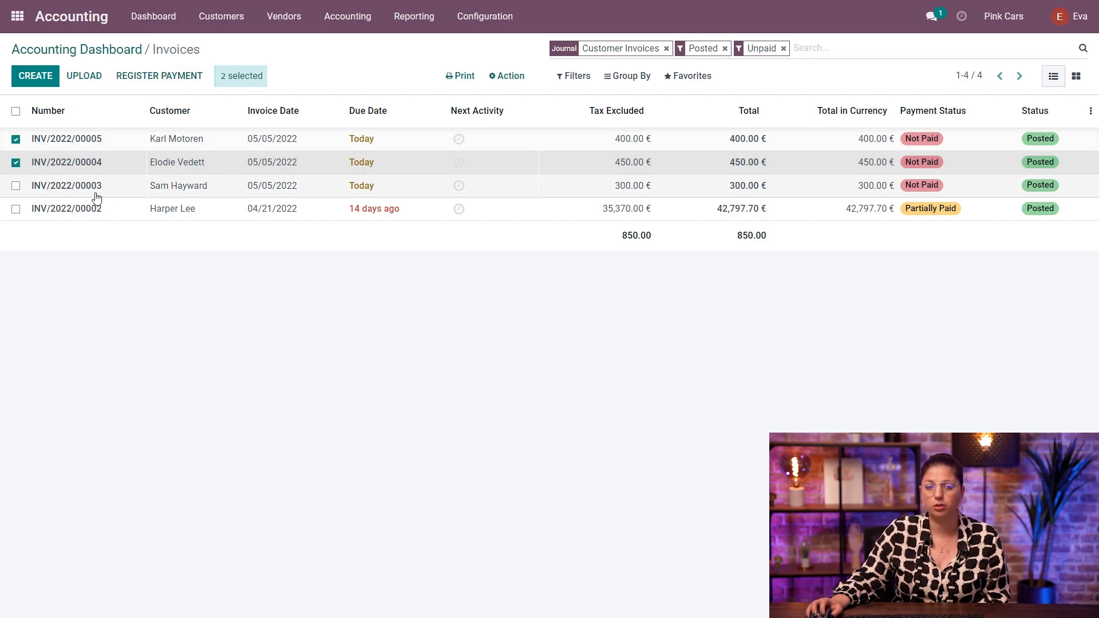
click(180, 190)
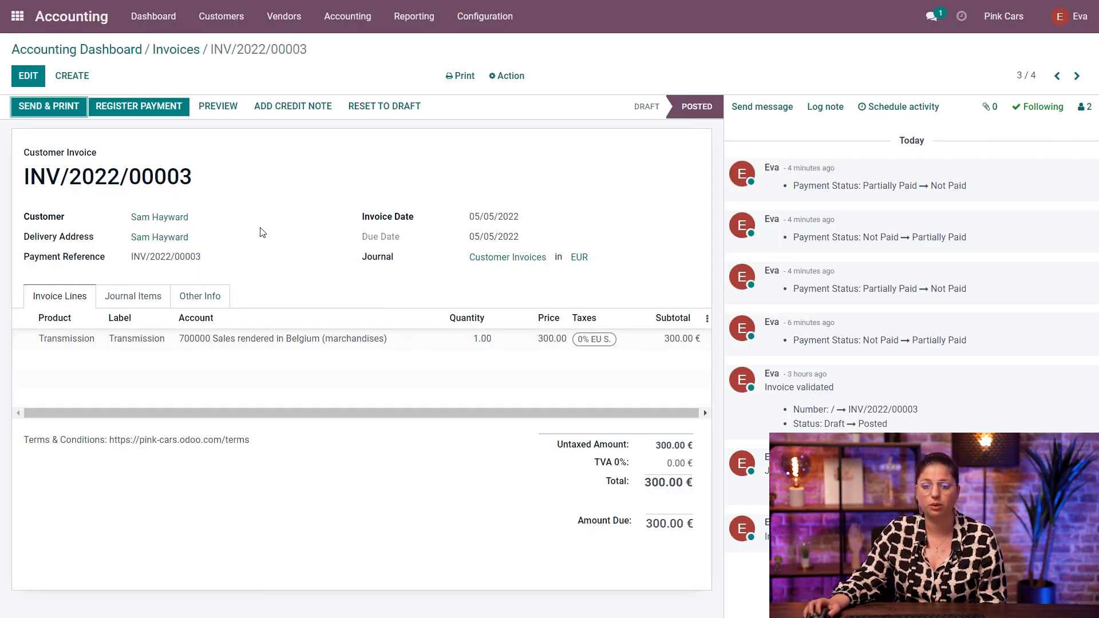
Register a partial payment of 100 EUR on the invoice through the Bank journal, keeping the payment difference open.
click(132, 110)
double_click(700, 85)
key(BackSpace)
text(100)
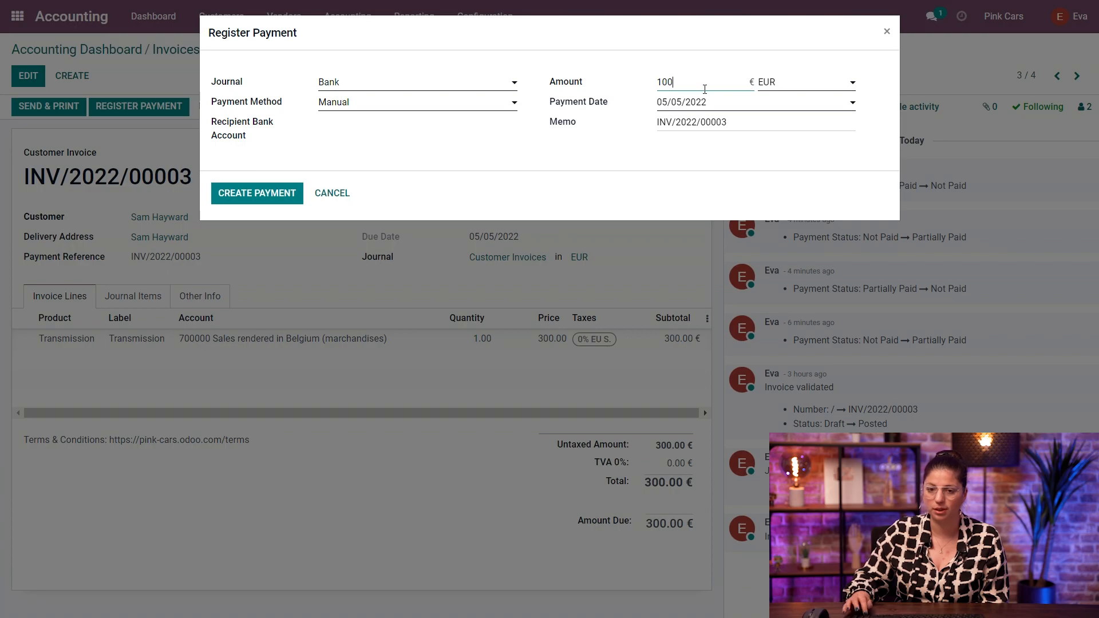
click(589, 127)
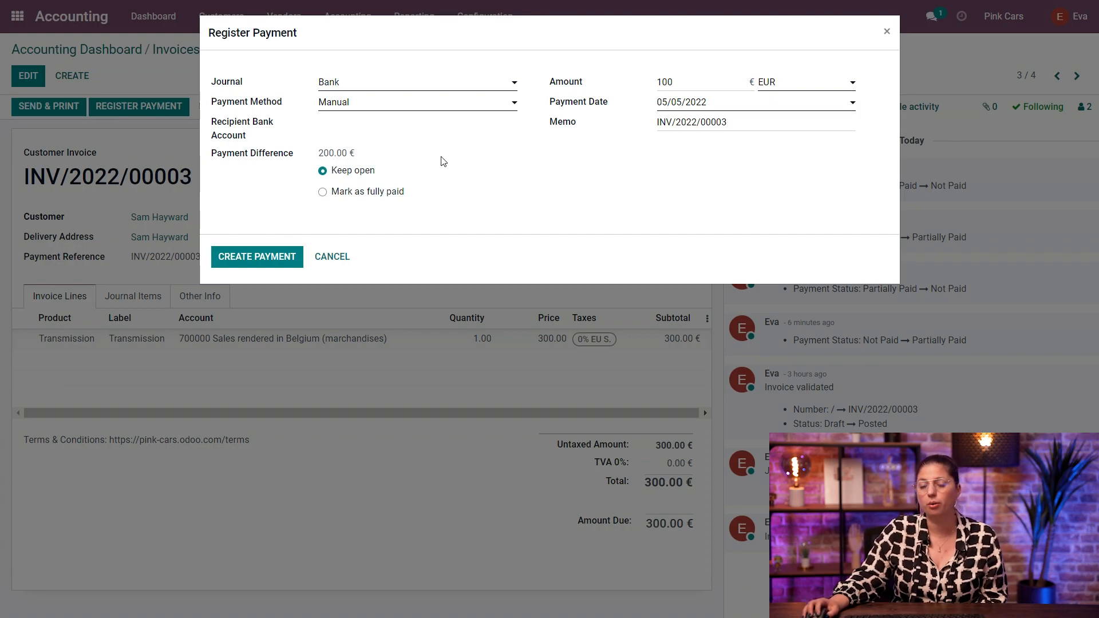
click(274, 257)
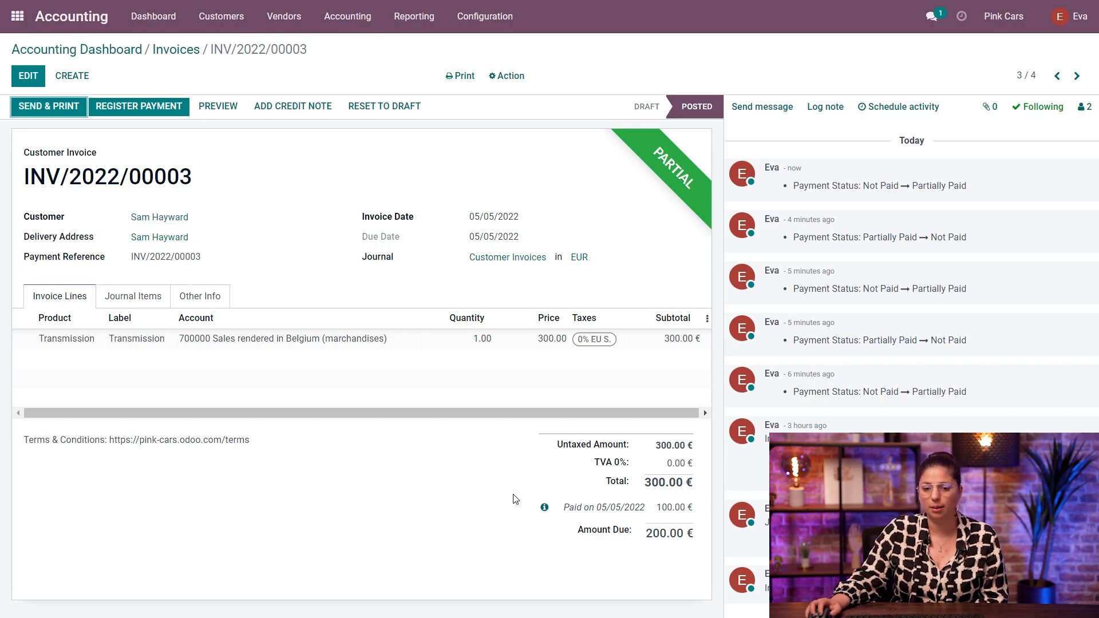
View the details of the 100 € payment on the invoice and examine its journal entry.
click(544, 508)
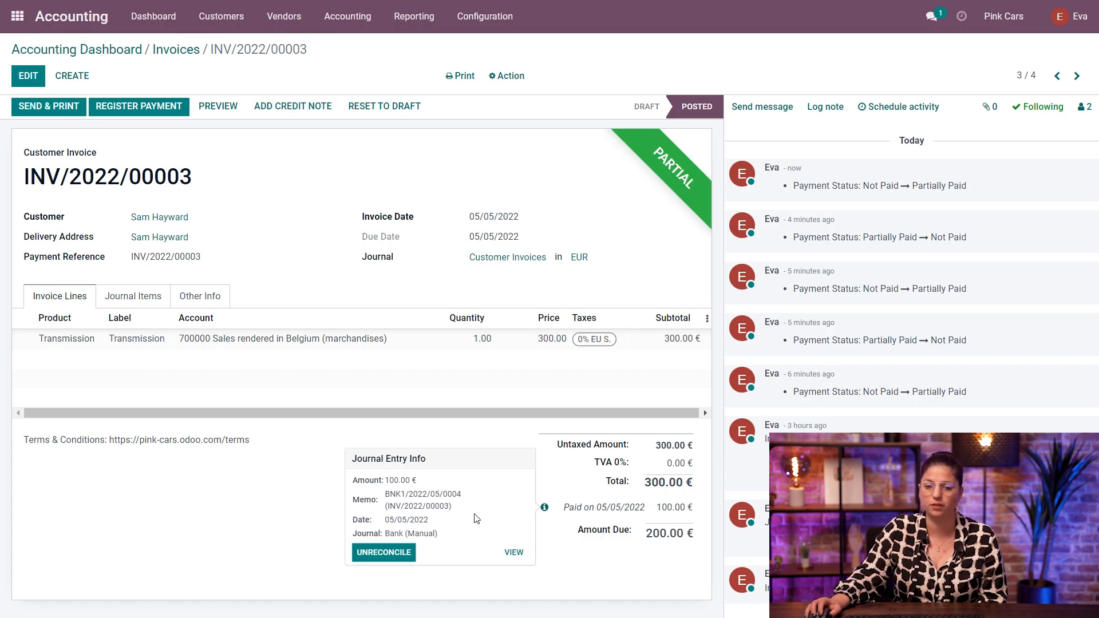
click(515, 553)
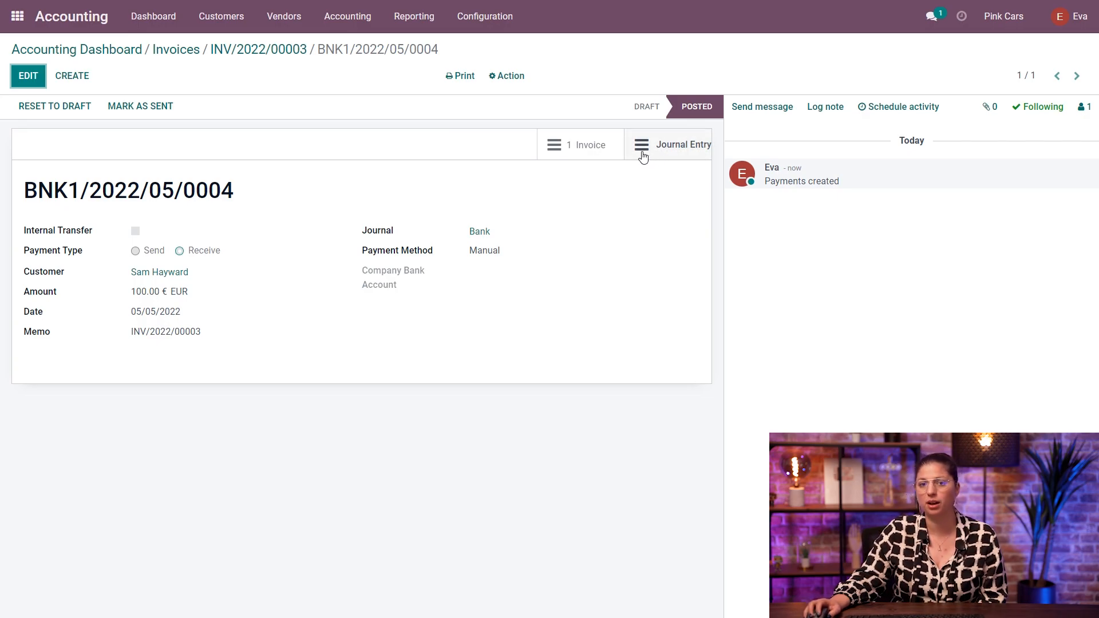
click(676, 157)
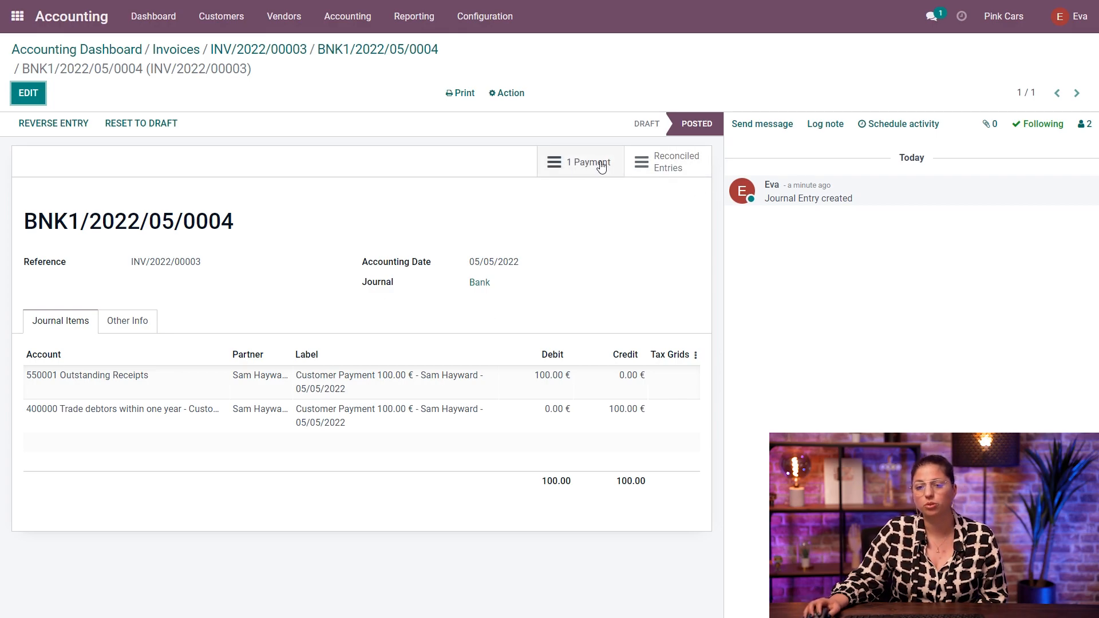
Examine the reconciled entries of the payment, expanding the journal items of both the payment and the invoice.
click(676, 168)
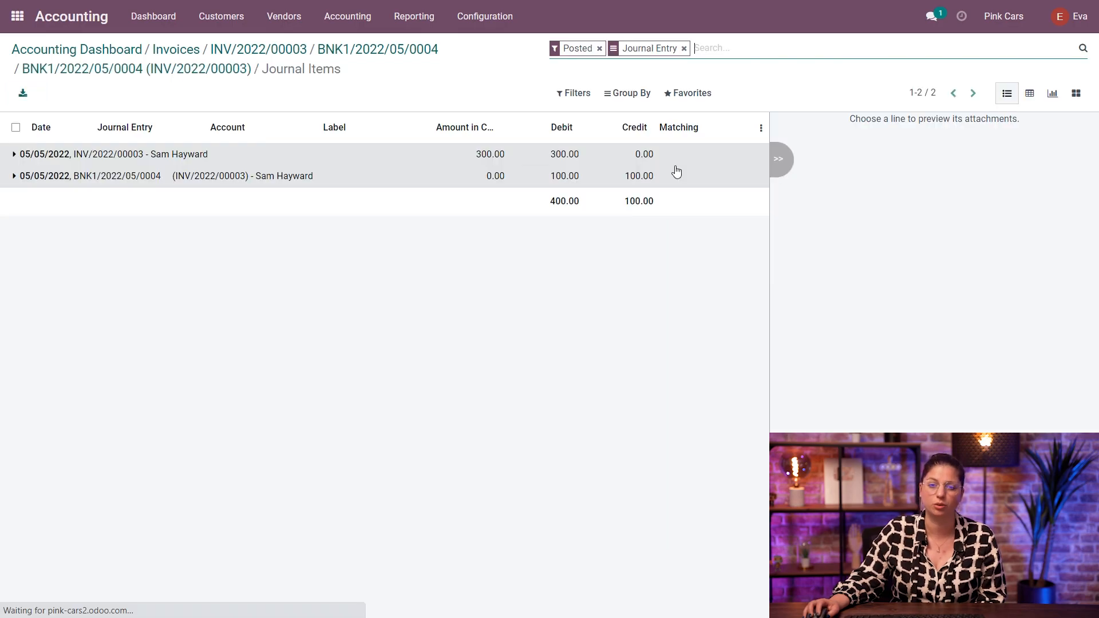
click(146, 177)
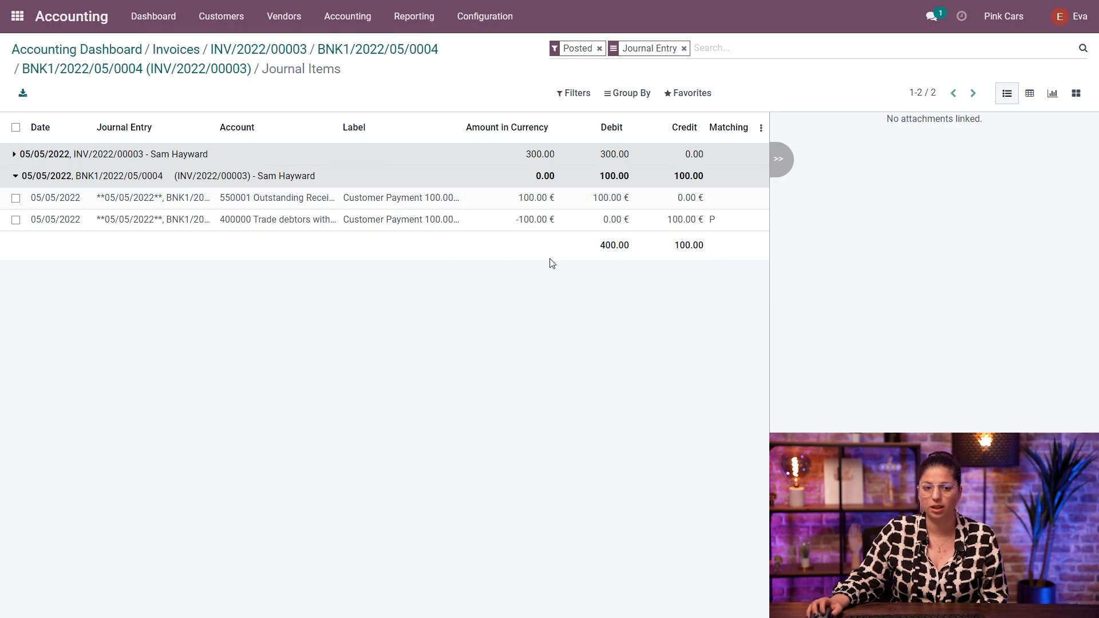
click(307, 156)
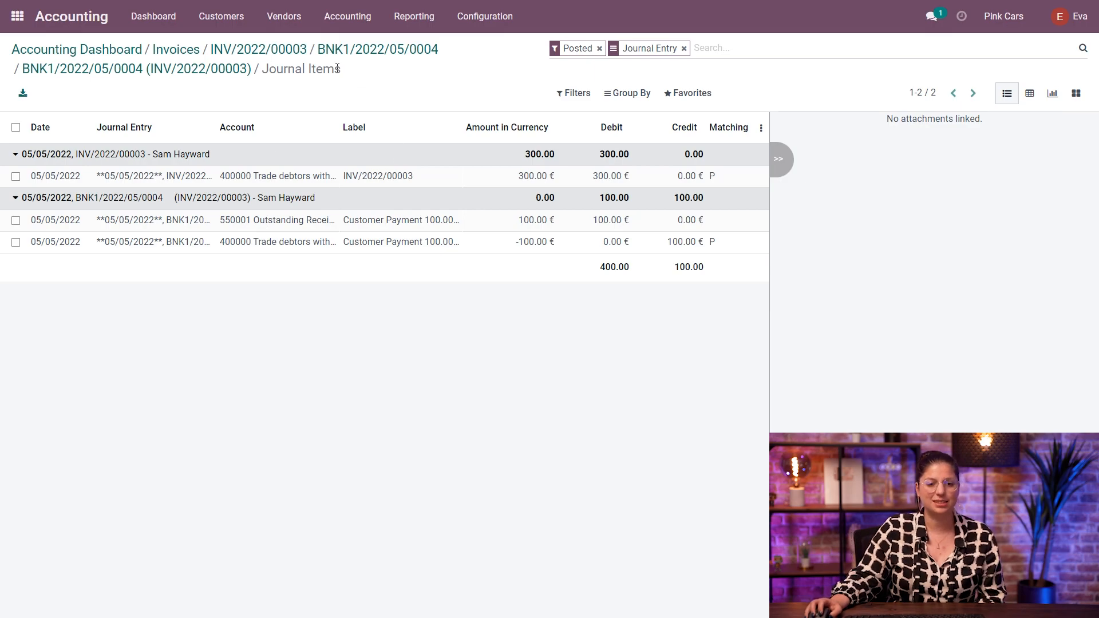
Start a new received customer payment and assign it to the customer of the partially paid 300 € invoice.
click(228, 20)
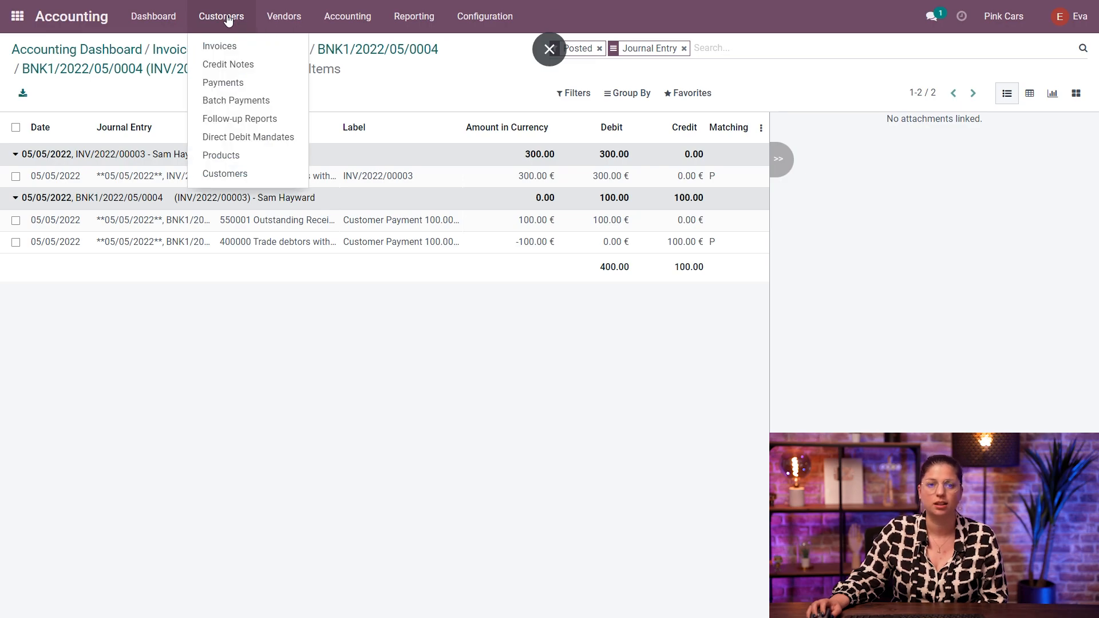
click(228, 88)
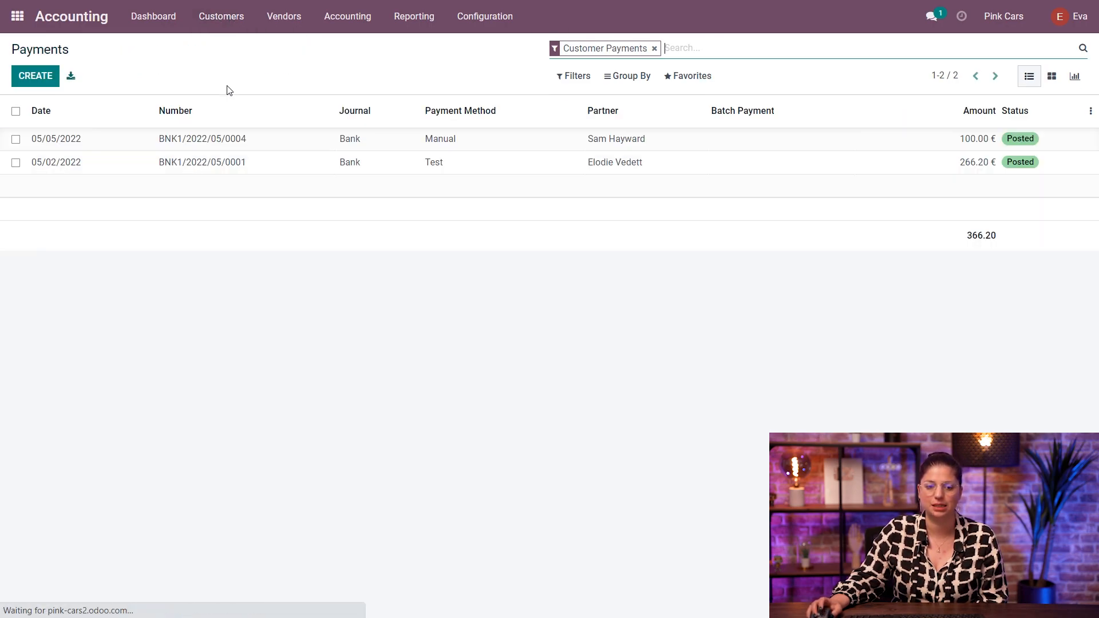
click(35, 82)
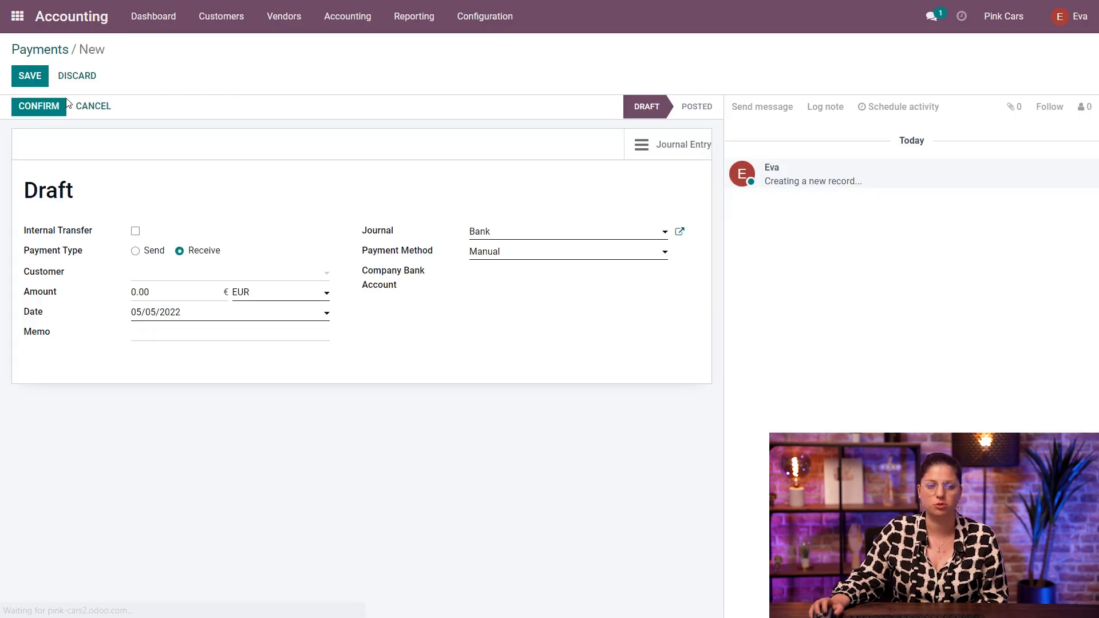
click(181, 279)
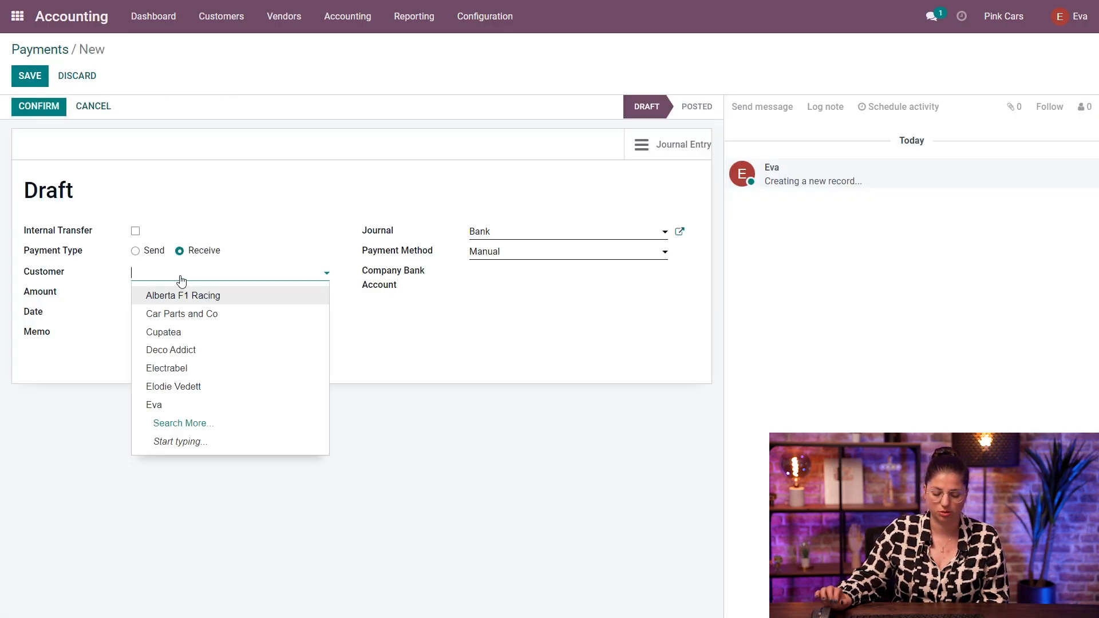
text(sam)
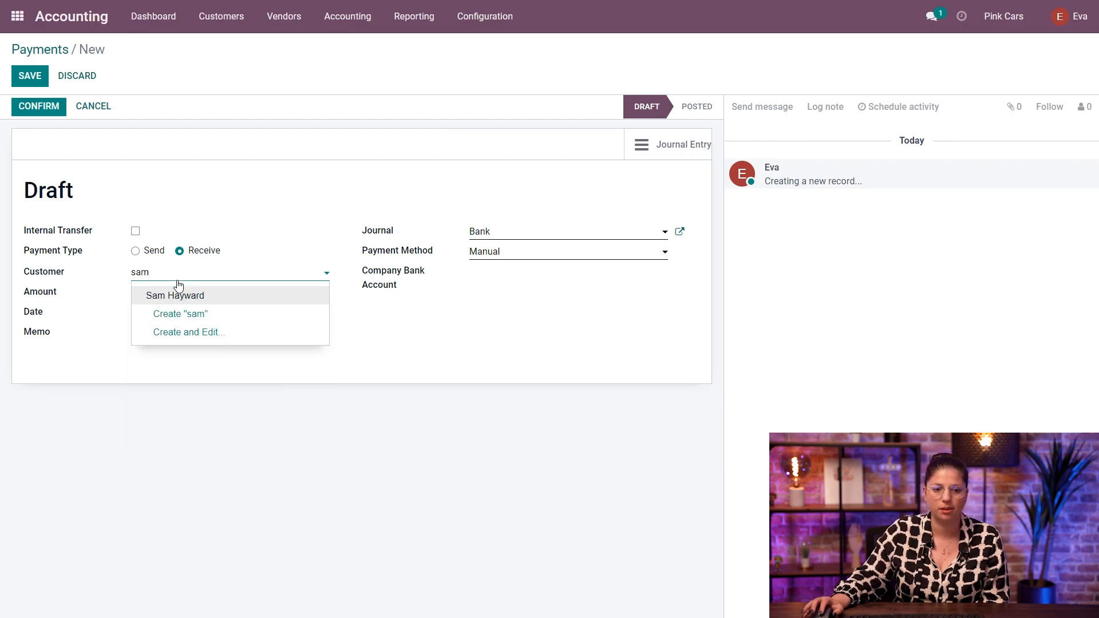
click(171, 295)
Set the new payment's amount to 200 EUR, then save and confirm it.
click(167, 298)
text(200)
click(451, 318)
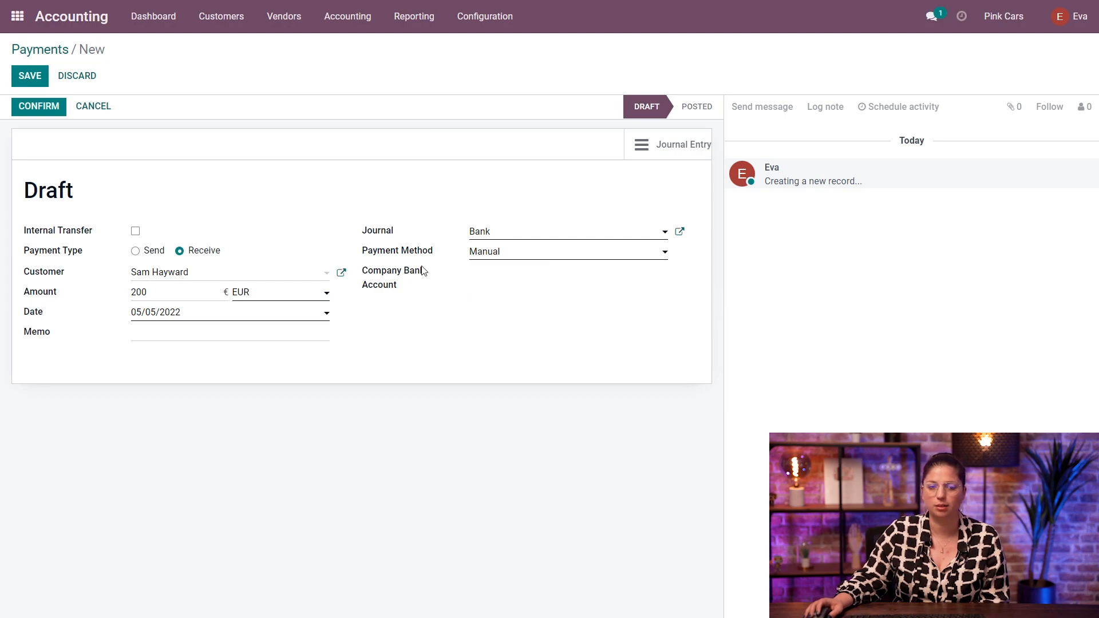
click(35, 79)
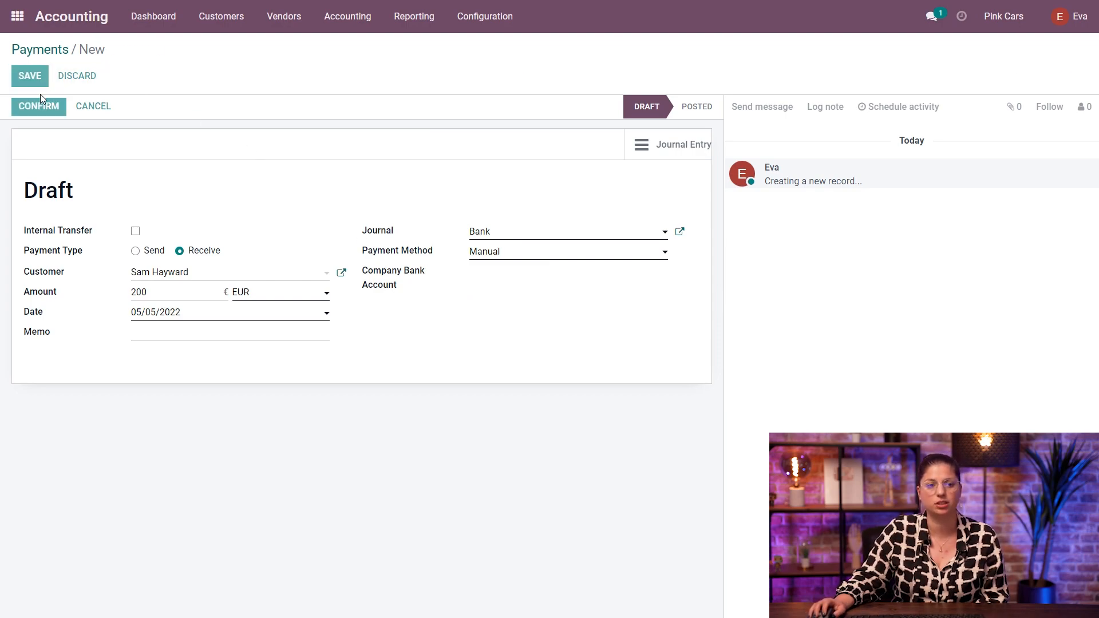
click(42, 107)
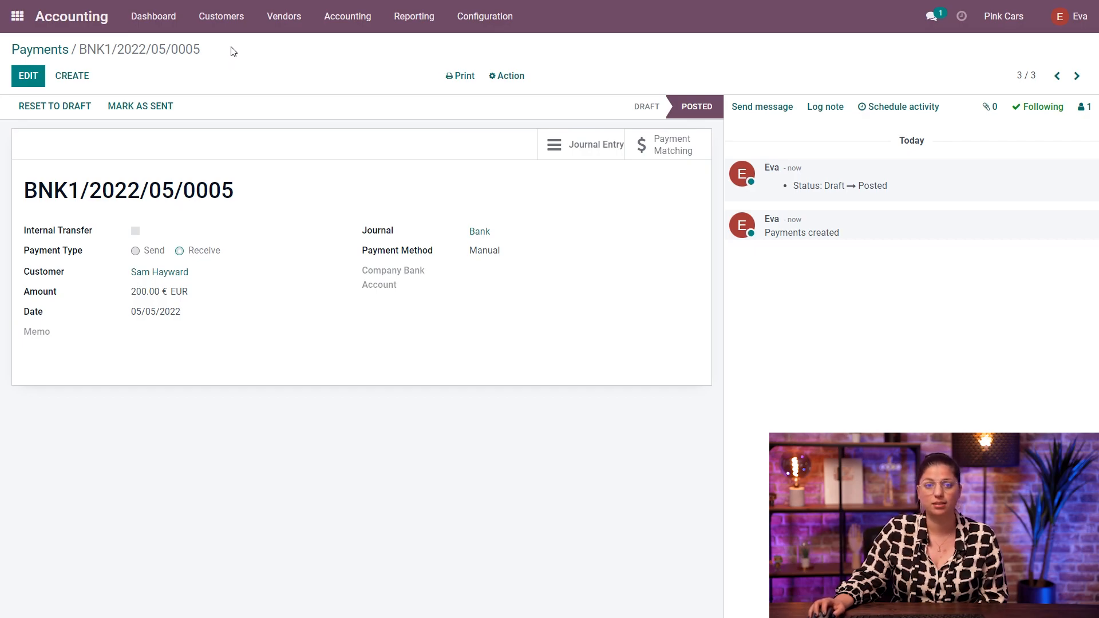
Open the partially paid 300 € customer invoice and allocate the outstanding 200 € credit to it.
click(213, 27)
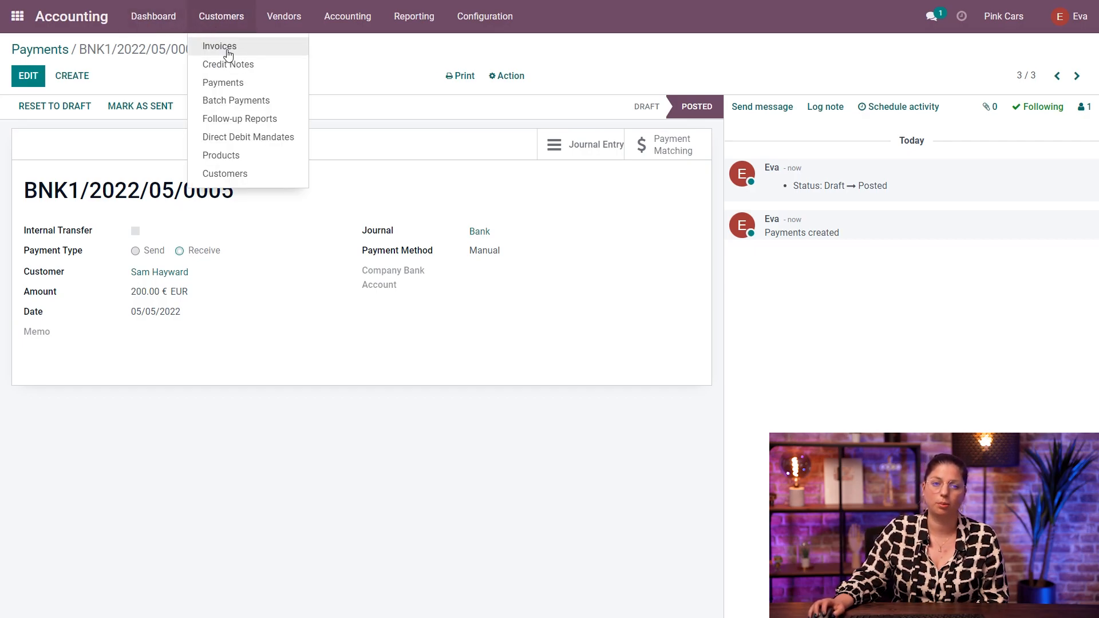
click(227, 55)
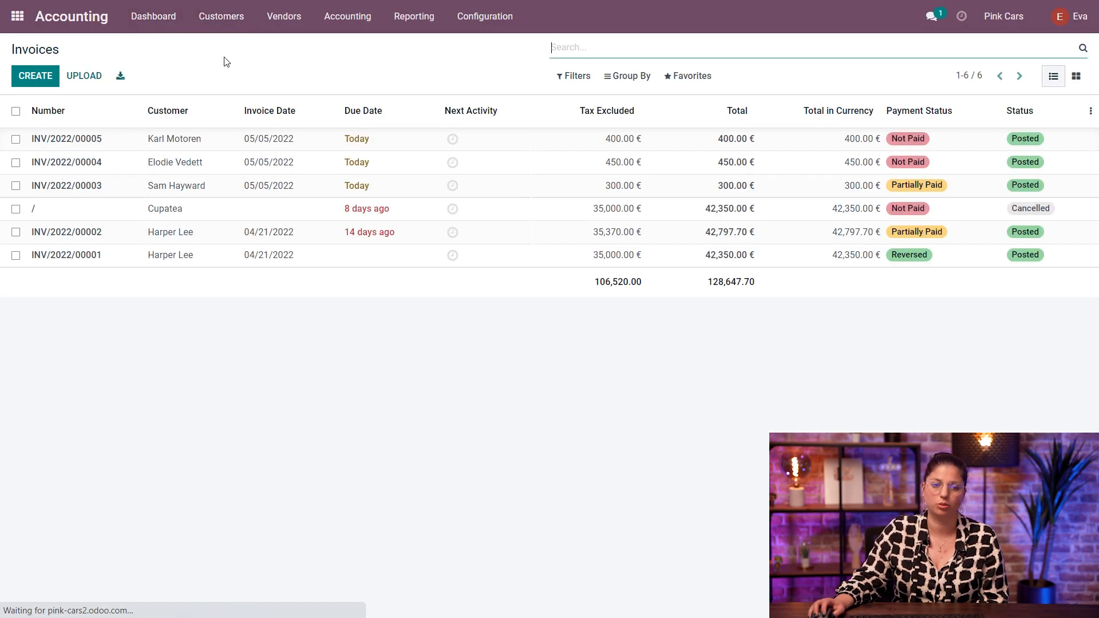
click(215, 194)
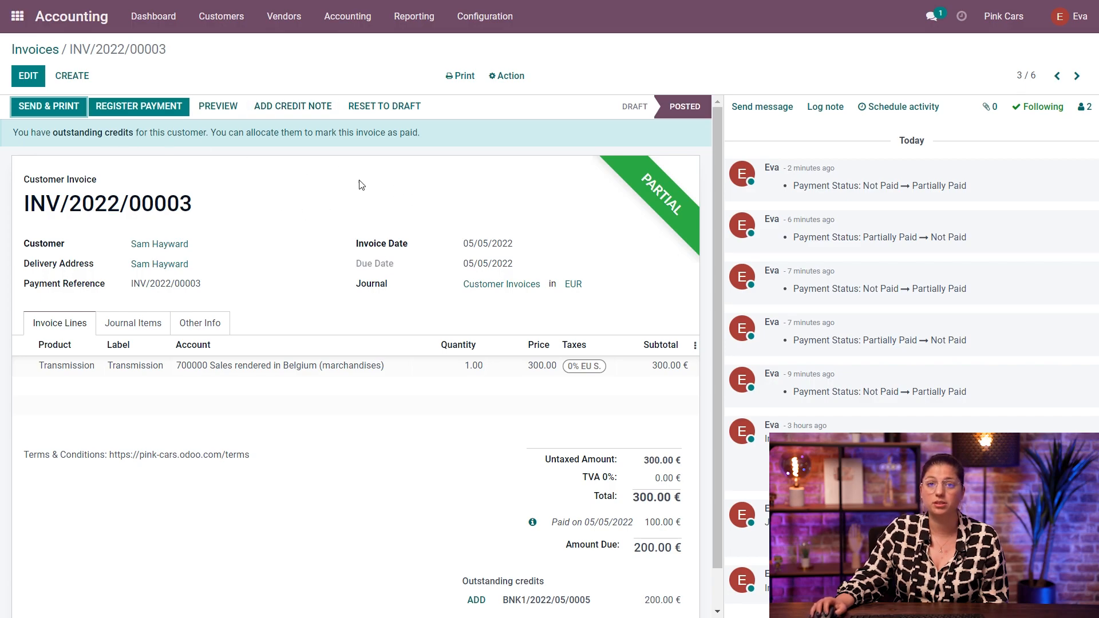
scroll(372, 209, down, 1)
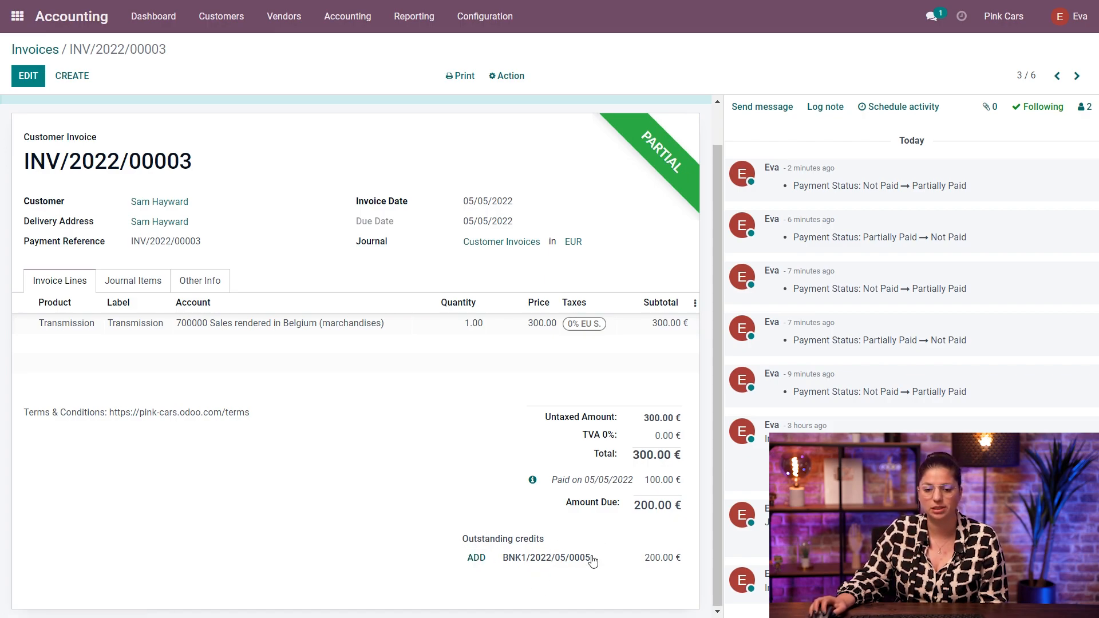
click(475, 558)
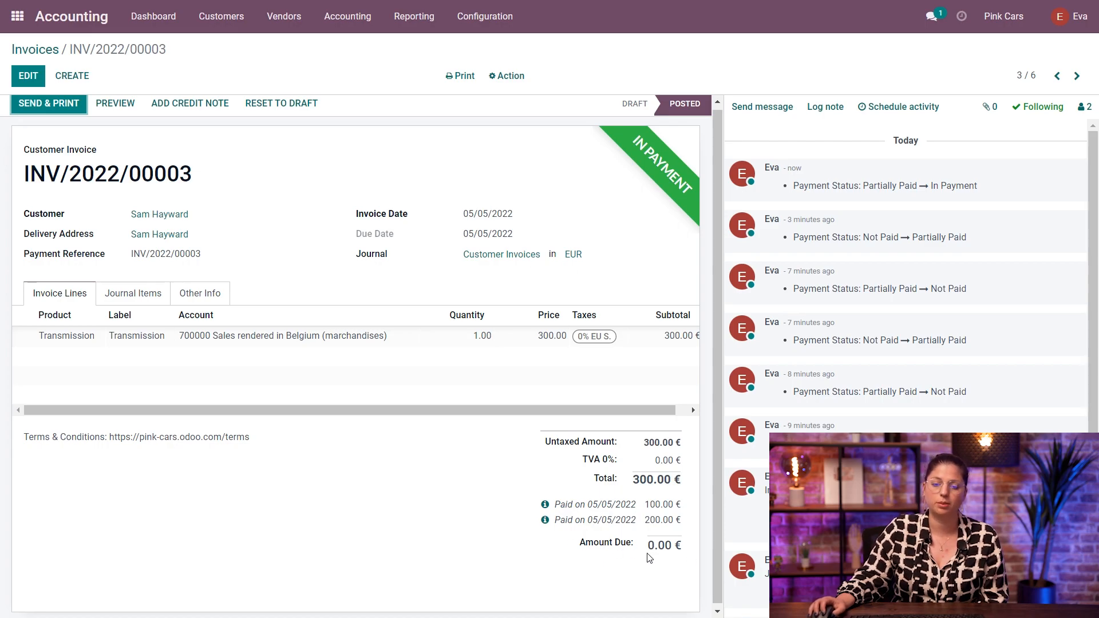
scroll(823, 367, down, 1)
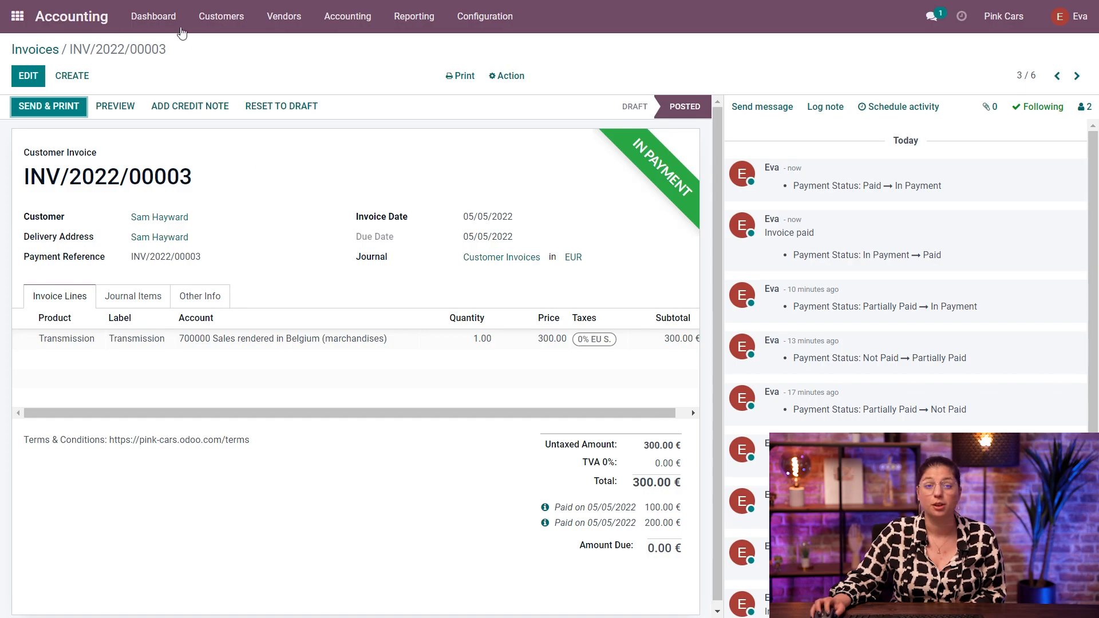
Reconcile the Bank journal by validating the 200 € and 100 € transactions against their payments, and return to the accounting dashboard.
click(163, 26)
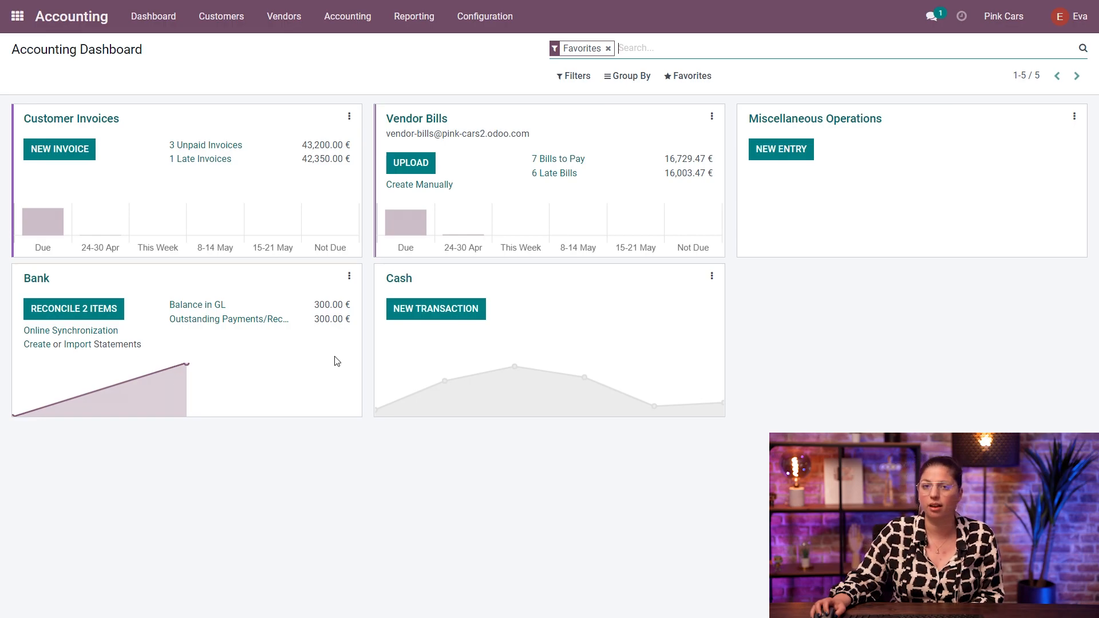
click(49, 310)
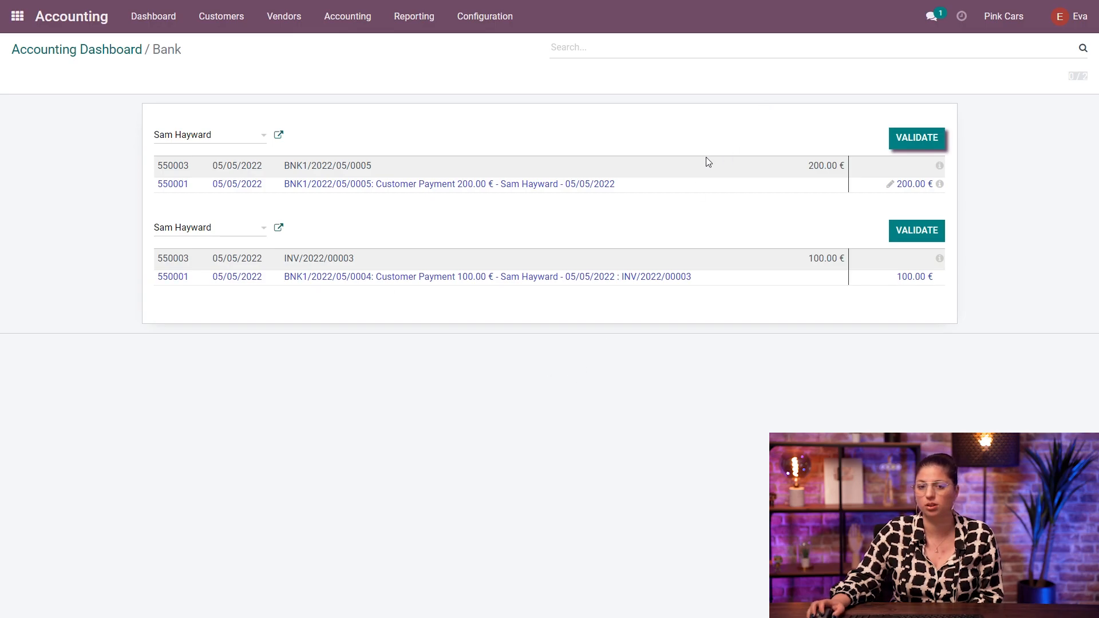
click(930, 152)
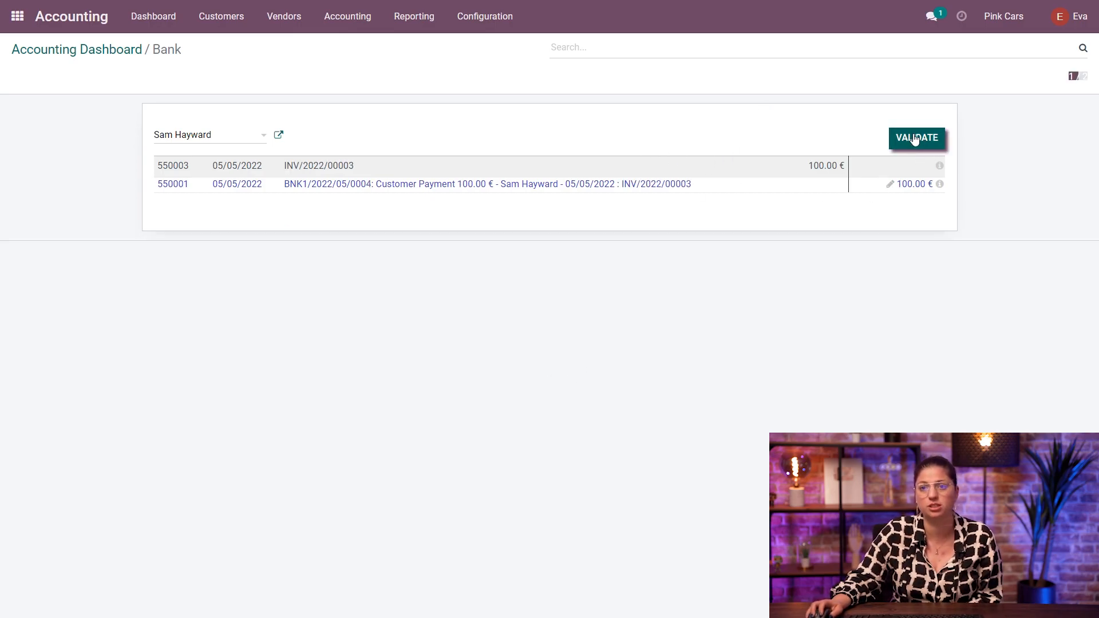
click(915, 139)
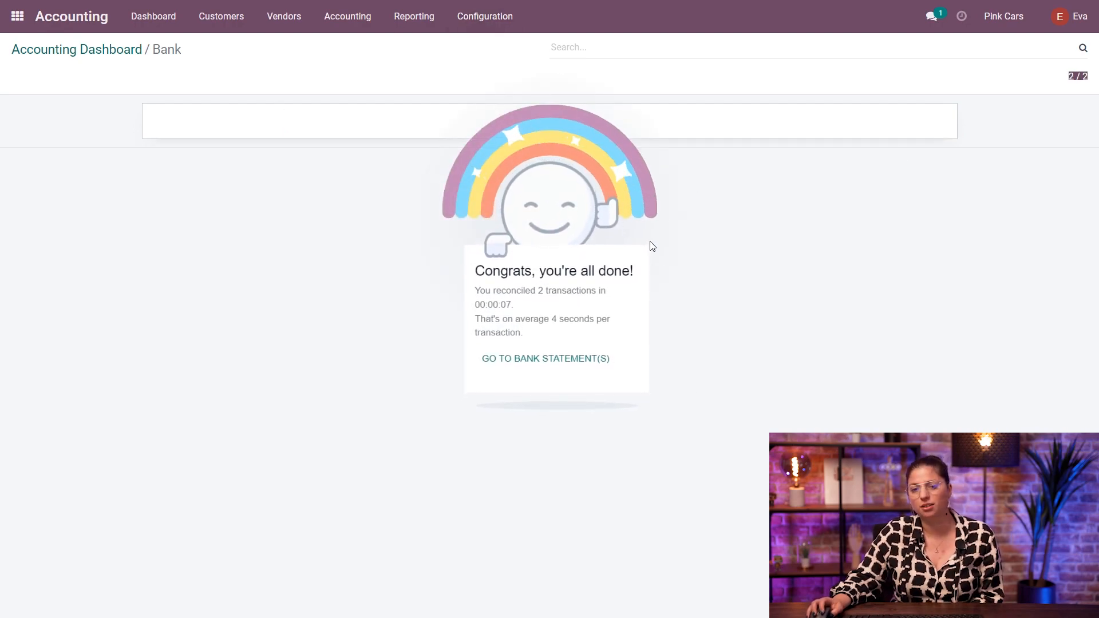
click(92, 53)
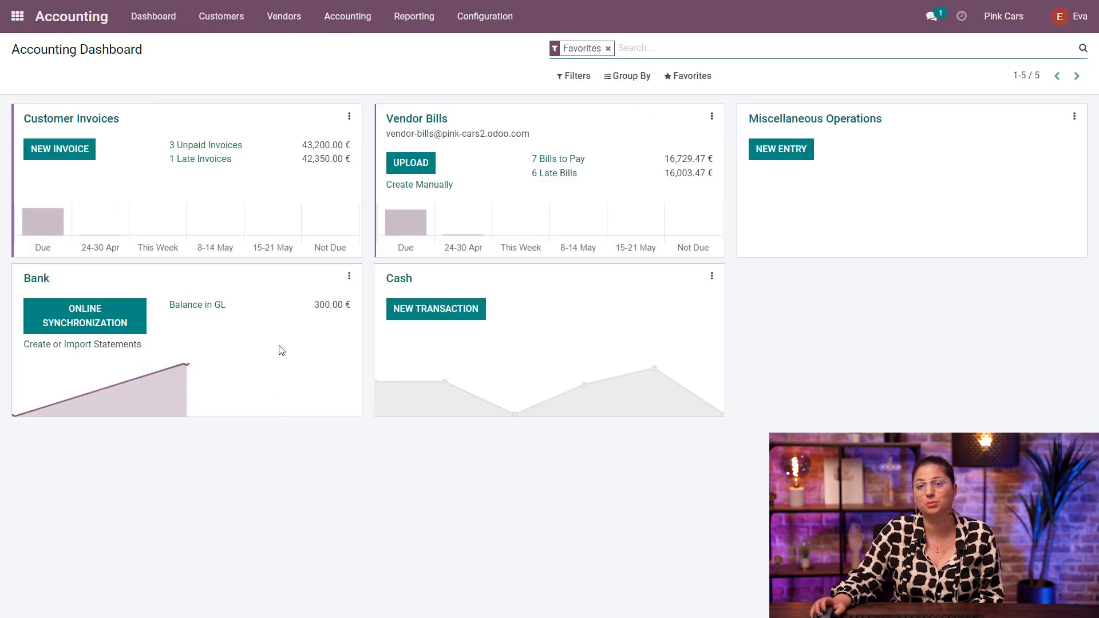
Reopen the 300 € invoice from the customer invoices and review its payment status and recorded payments.
click(225, 22)
click(224, 48)
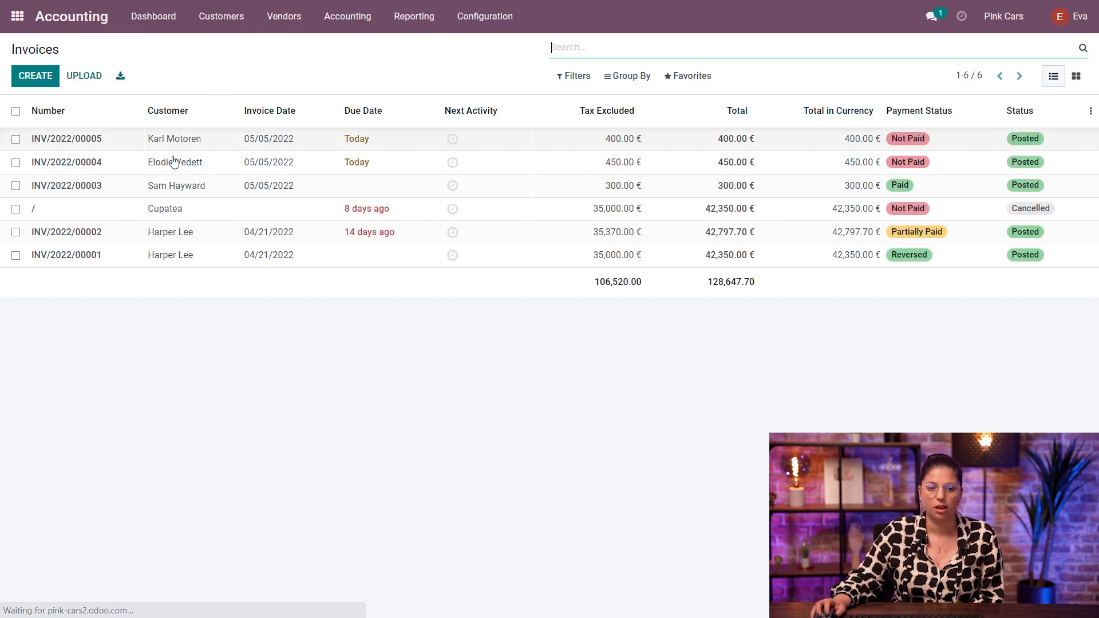
click(178, 198)
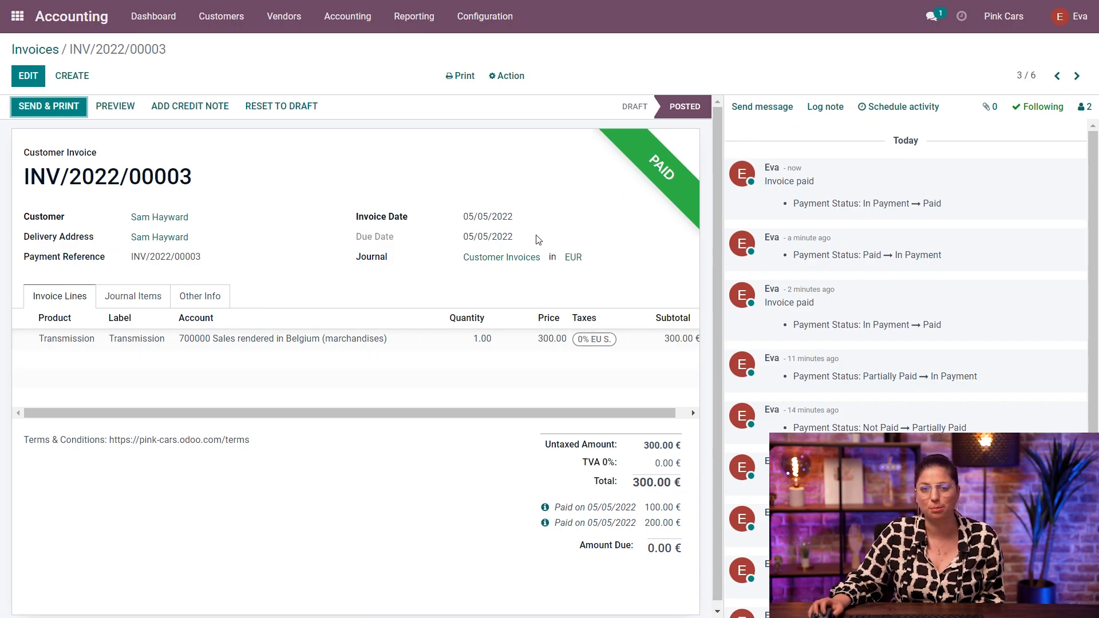
scroll(532, 232, down, 1)
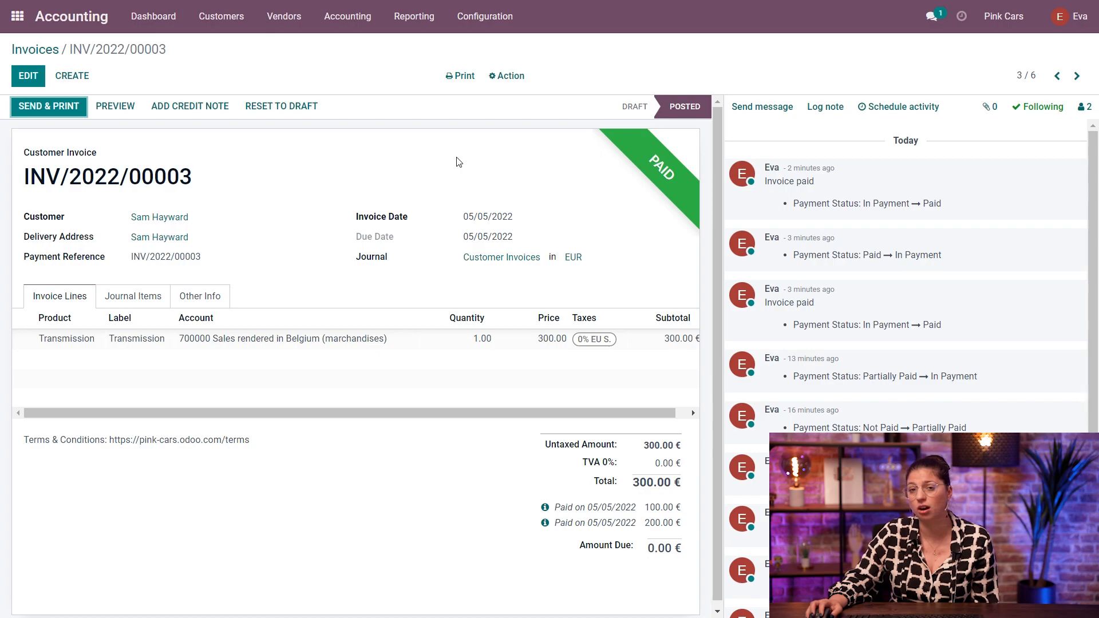
scroll(471, 165, down, 1)
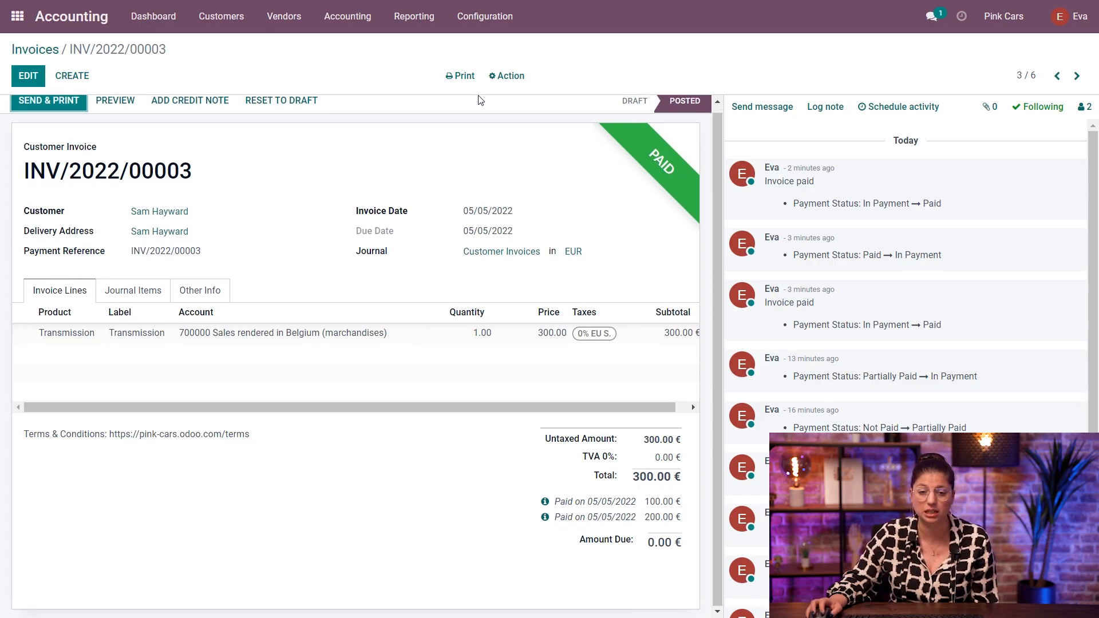
Open the Cash journal's configuration and show the Outstanding Payments accounts column for its outgoing payment methods.
click(484, 25)
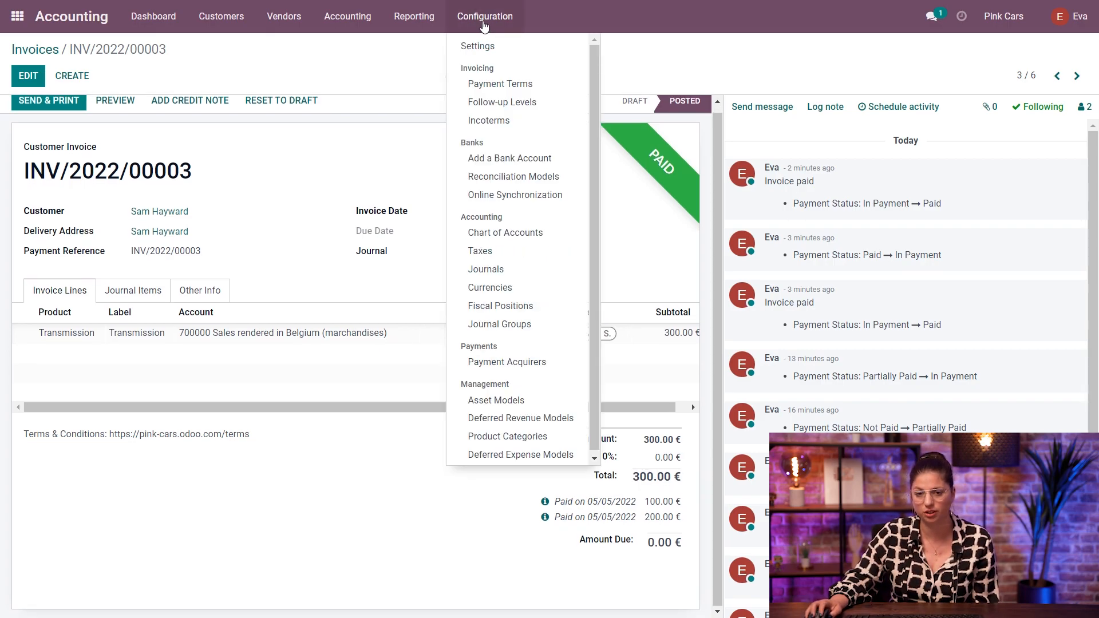
click(492, 270)
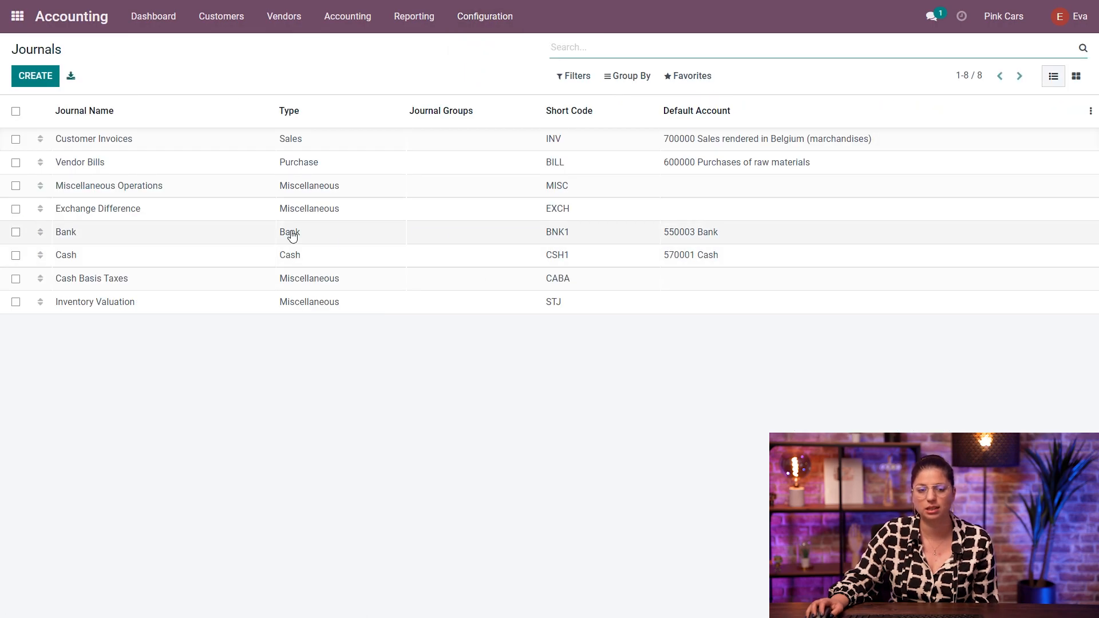
click(212, 258)
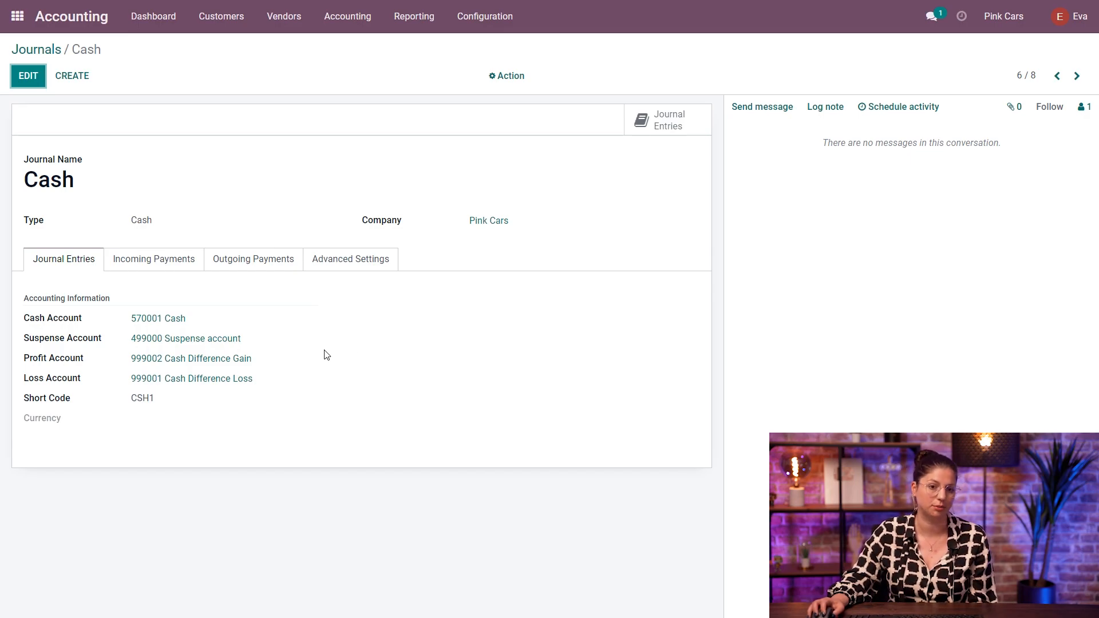
click(254, 264)
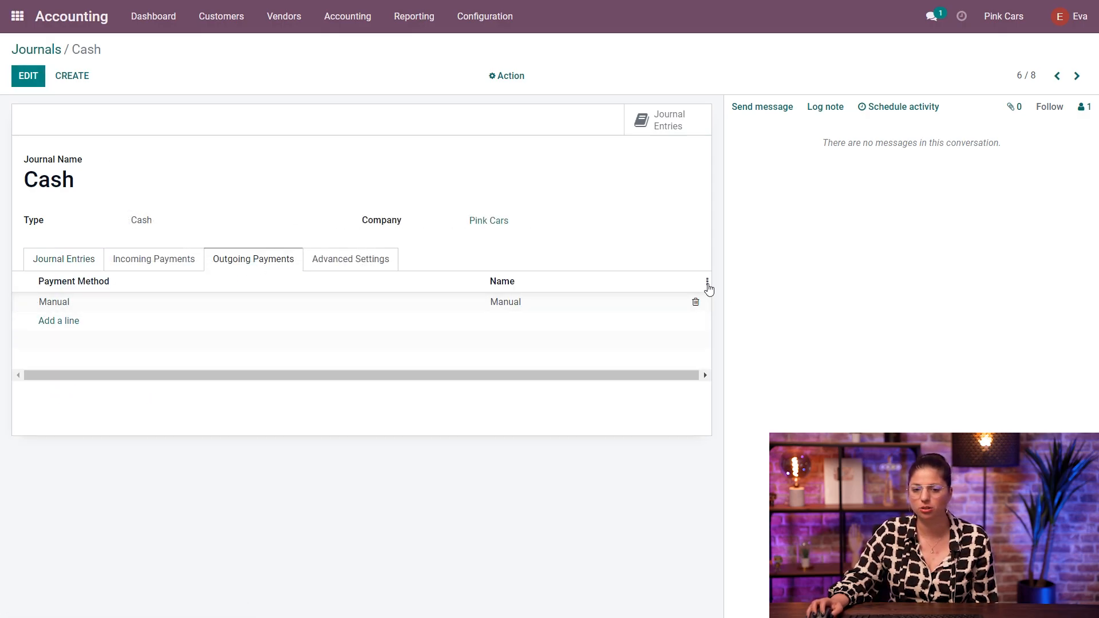
click(707, 282)
click(587, 306)
click(634, 242)
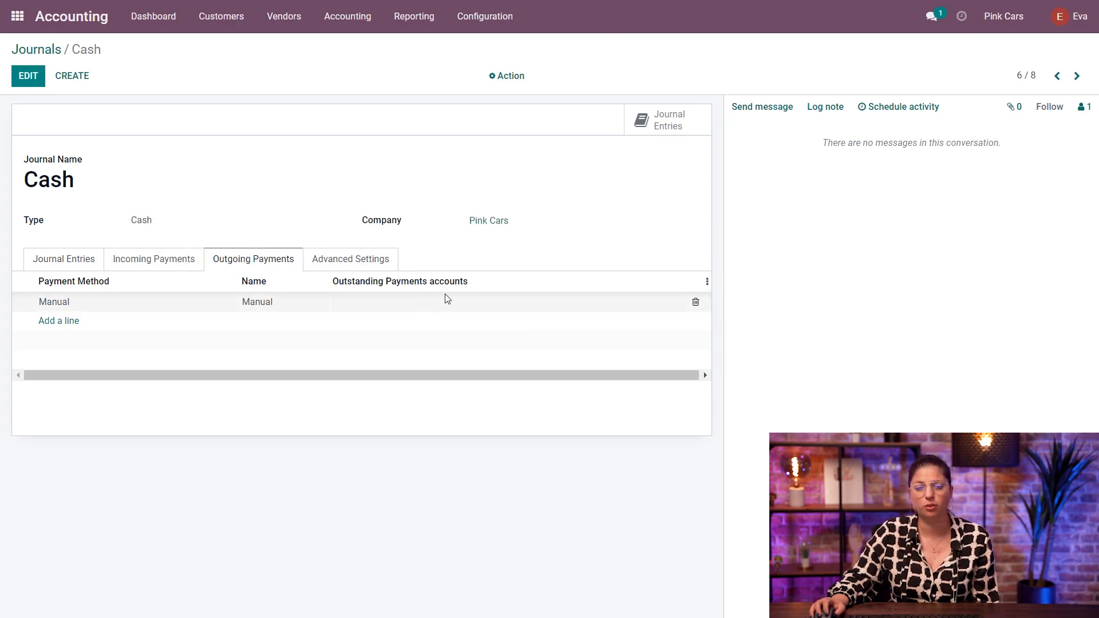
Set the Manual outgoing method's outstanding payments account to 570001 Cash, matching the journal's Cash Account, and save the journal.
mouse_move(434, 286)
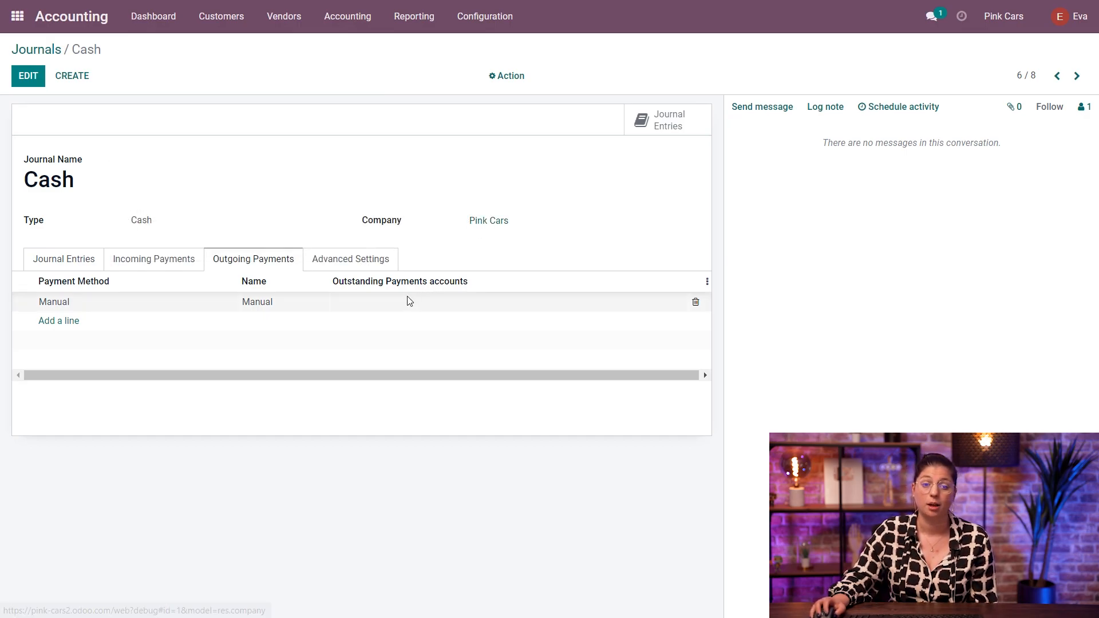
mouse_move(392, 308)
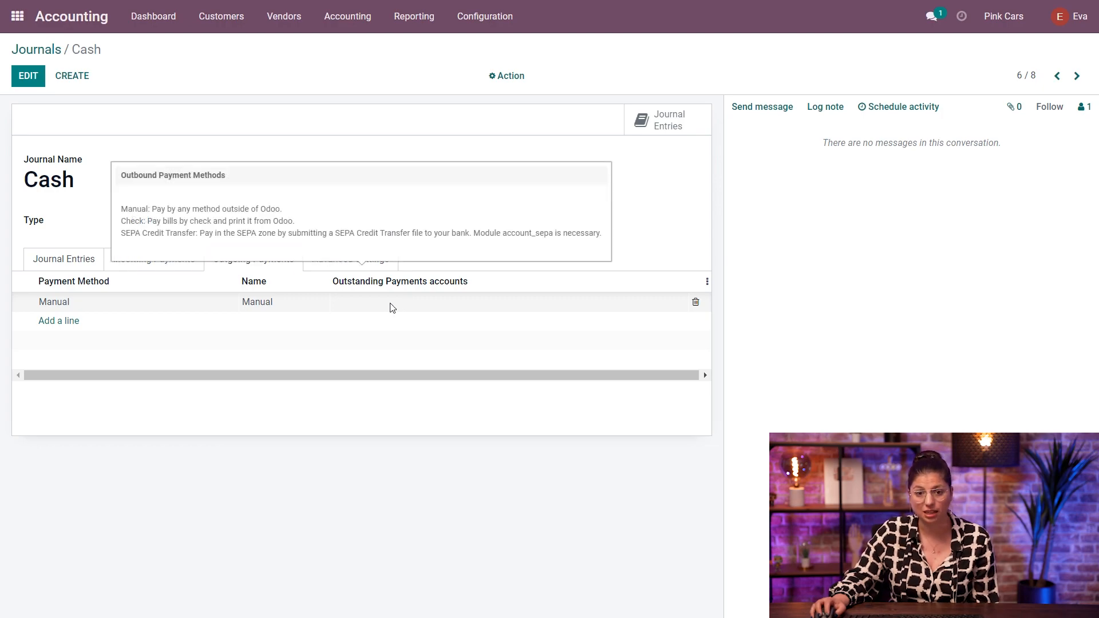
click(440, 311)
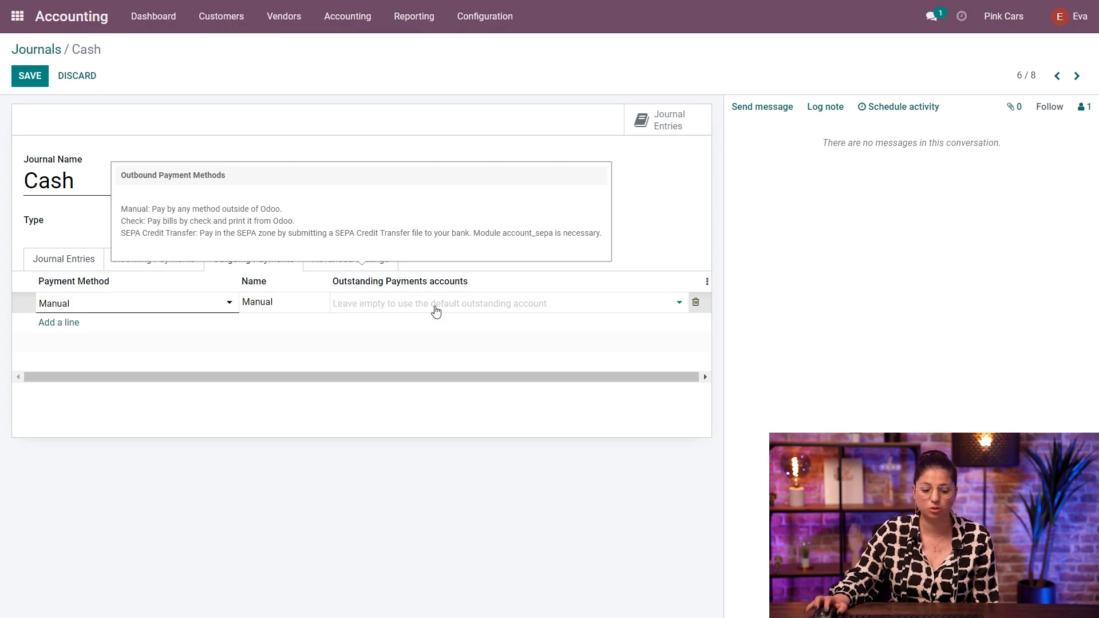
text(cash)
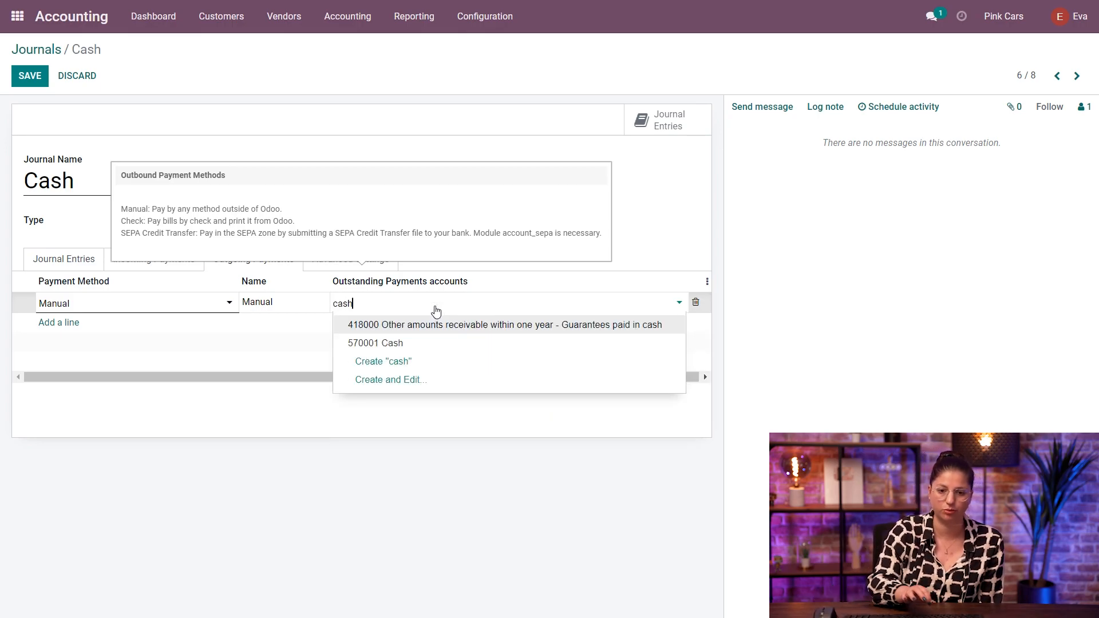
click(420, 343)
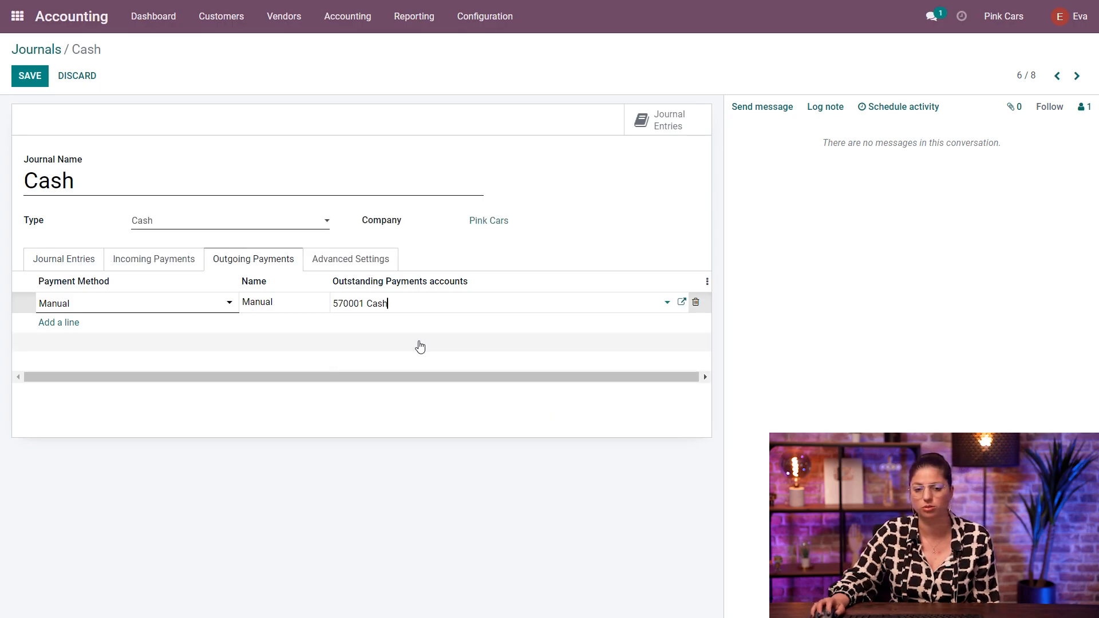
click(46, 259)
drag(26, 319, 86, 327)
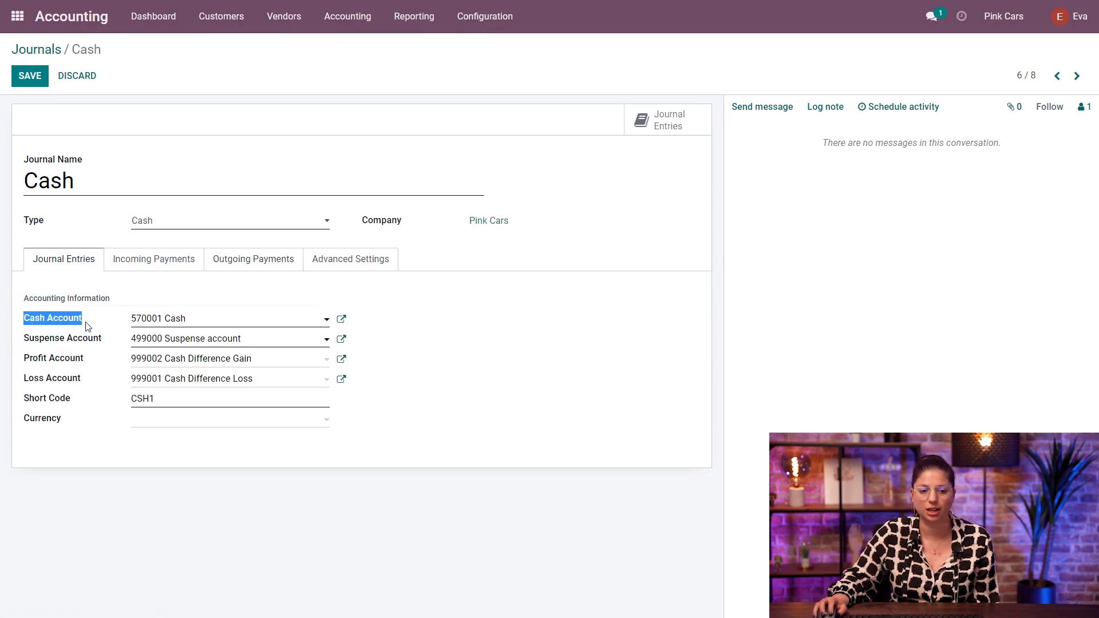
click(496, 369)
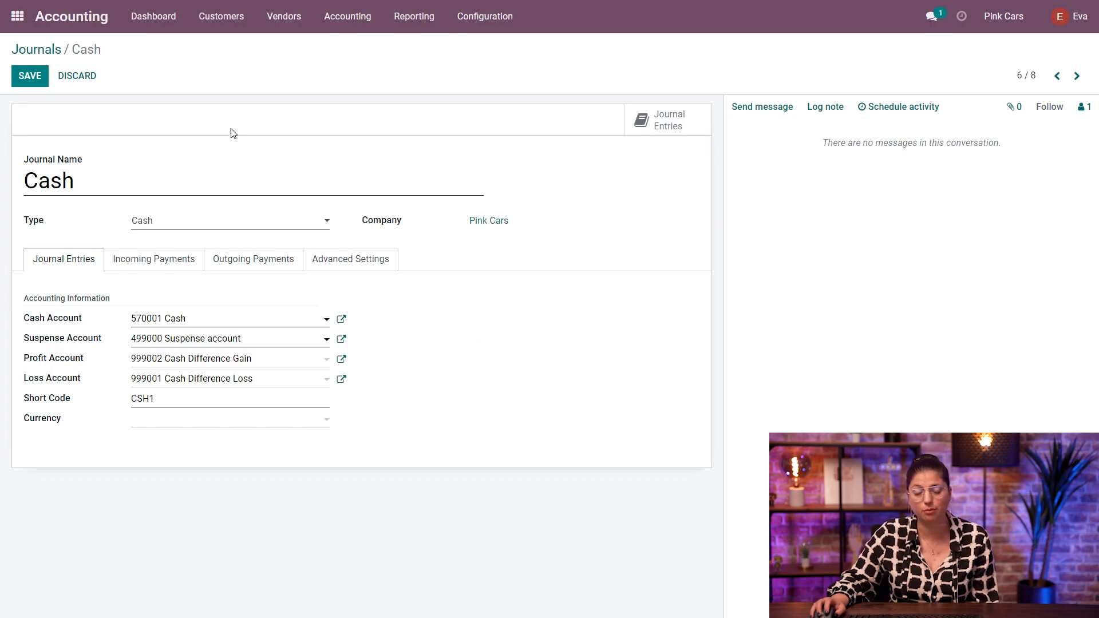
click(32, 80)
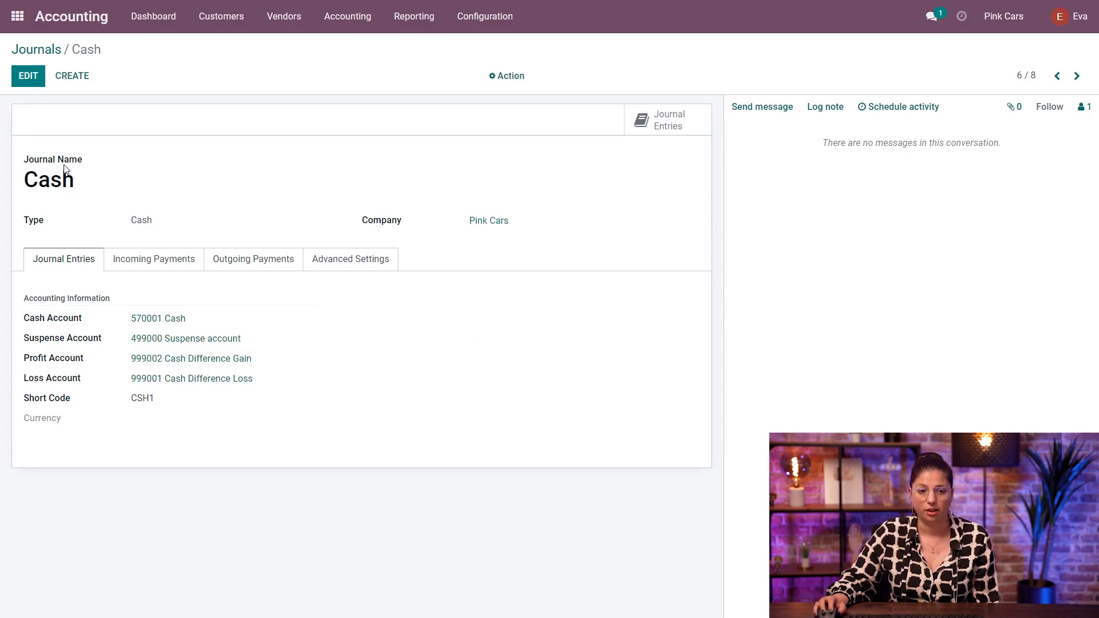
Open the overdue Cupatea vendor bill BILL/2022/04/0003 from the accounting dashboard and register its full payment with the Cash journal.
click(150, 21)
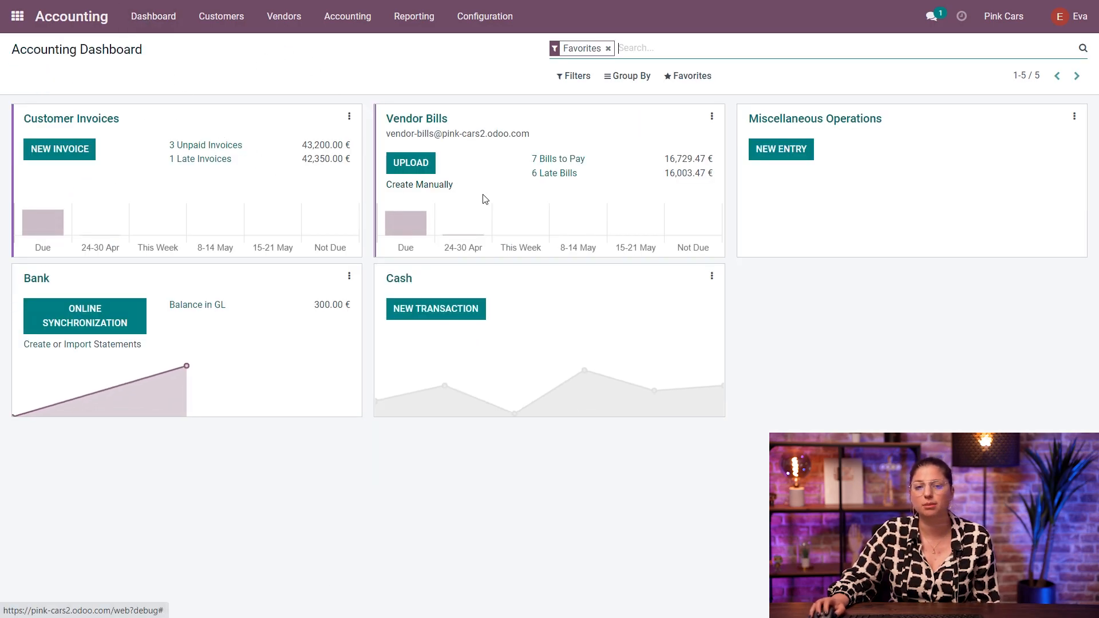
click(564, 179)
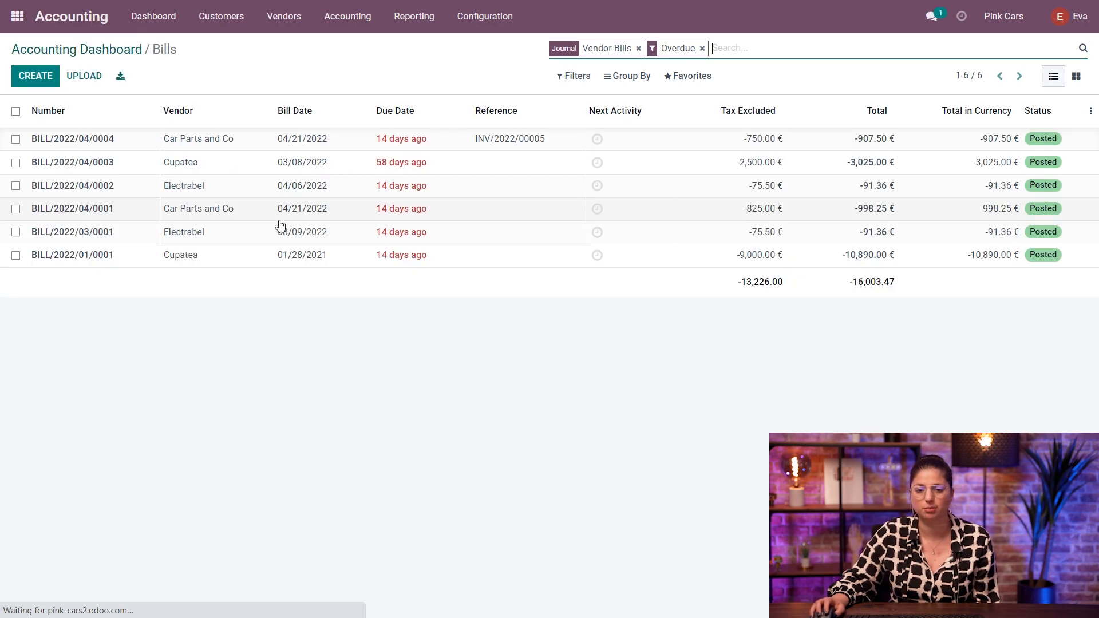
click(287, 172)
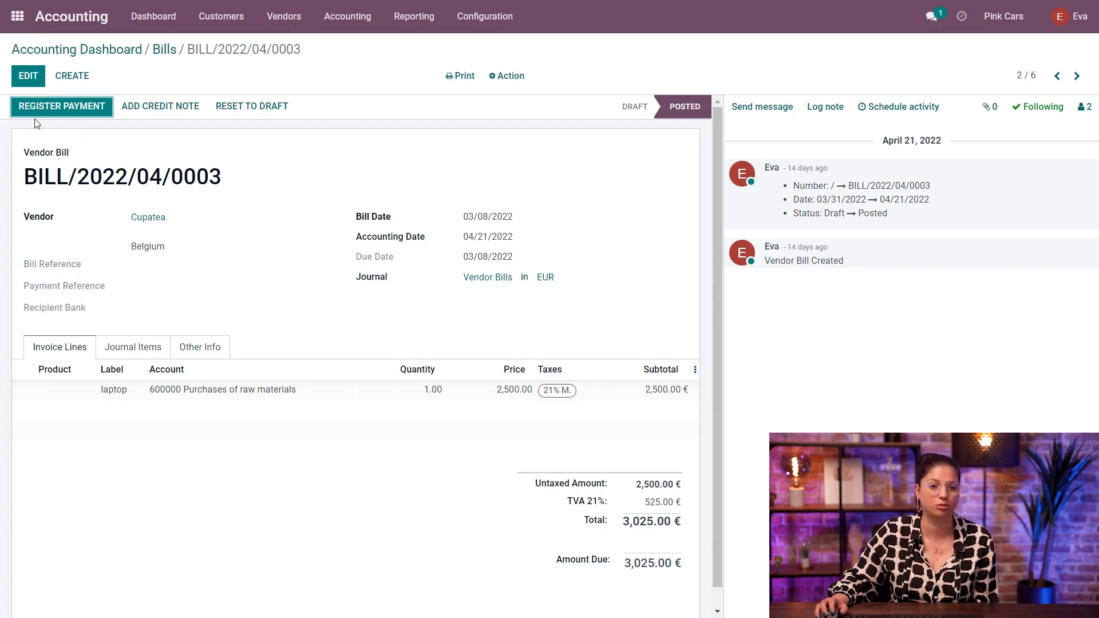
click(68, 112)
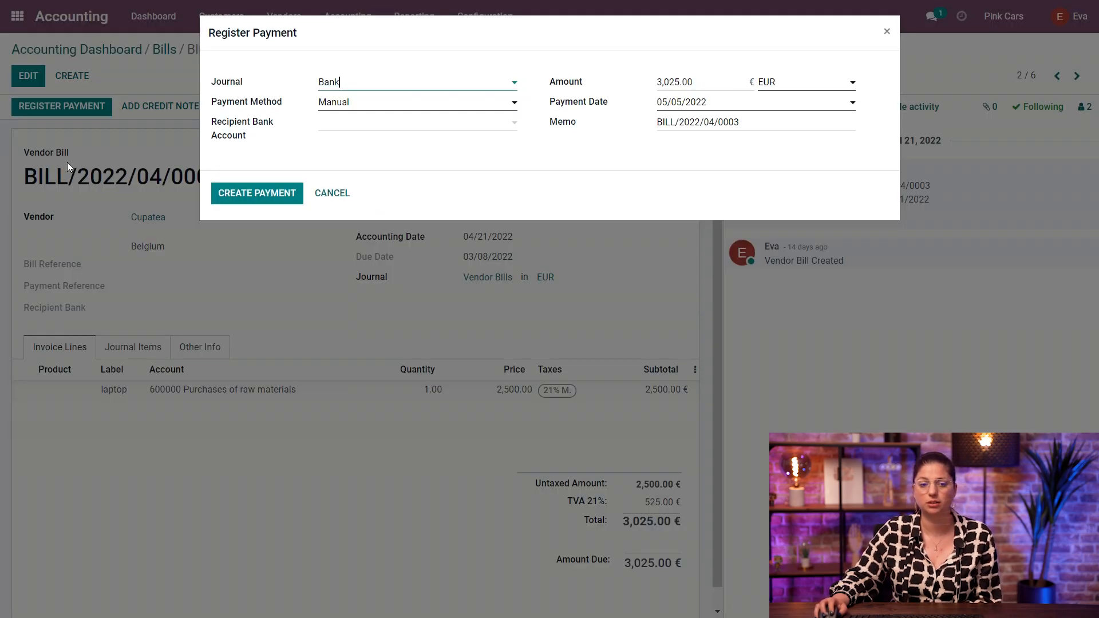
click(384, 84)
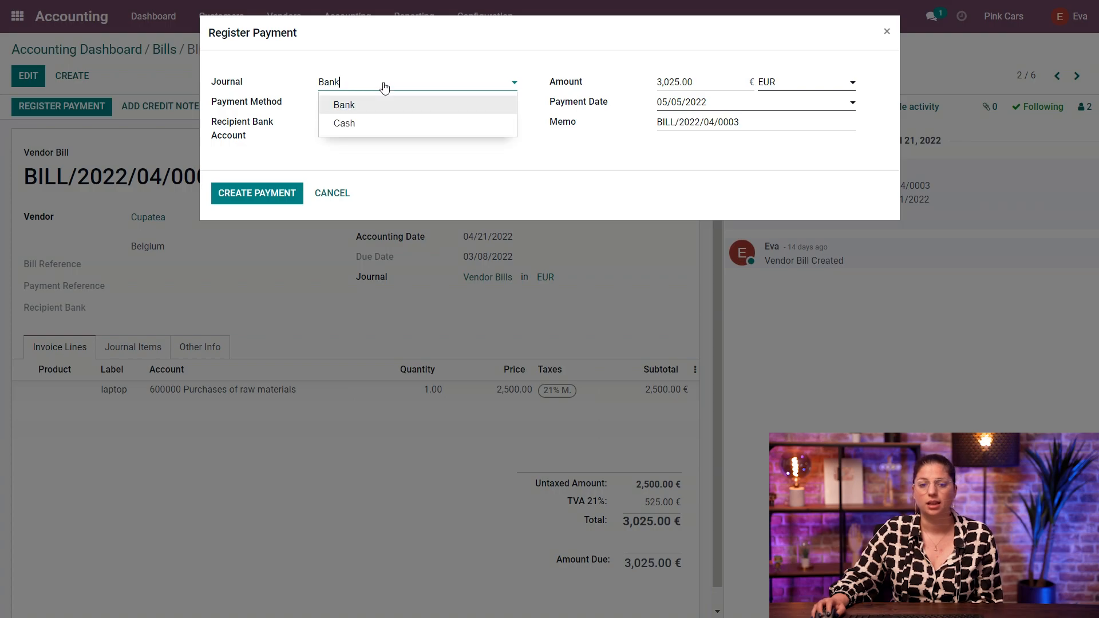
click(351, 126)
click(263, 184)
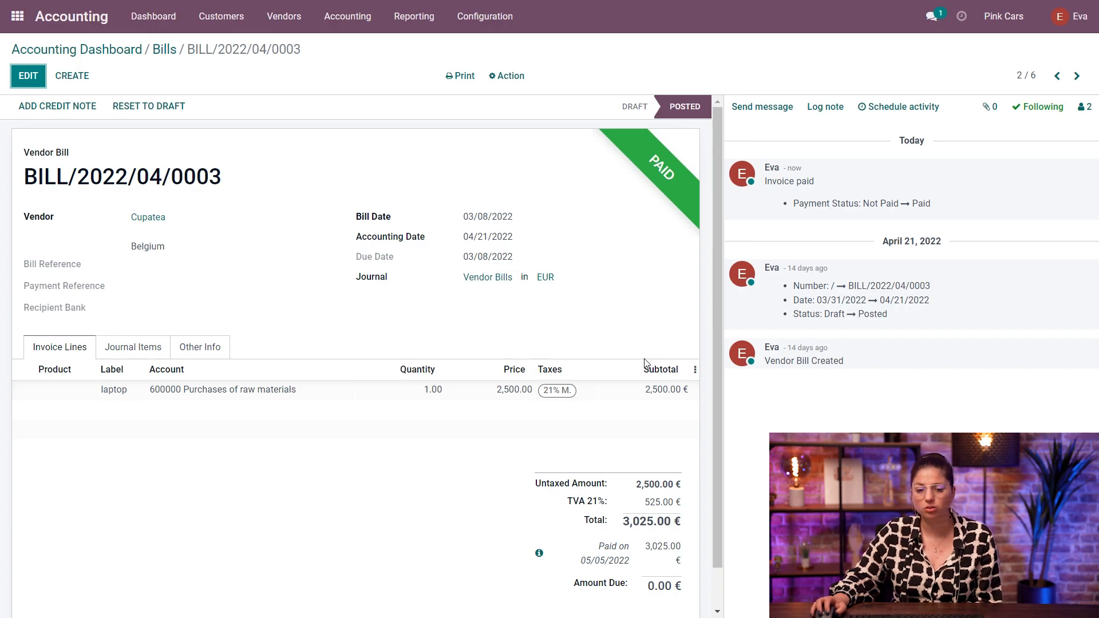